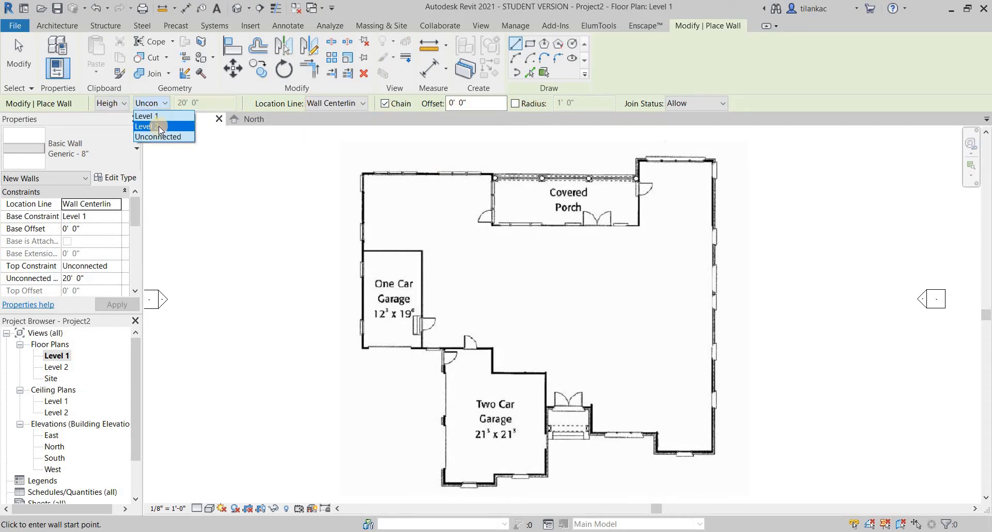
Set the new walls' height up to Level 2 and choose the Basic Wall type Generic - 8" Masonry
left_click(159, 125)
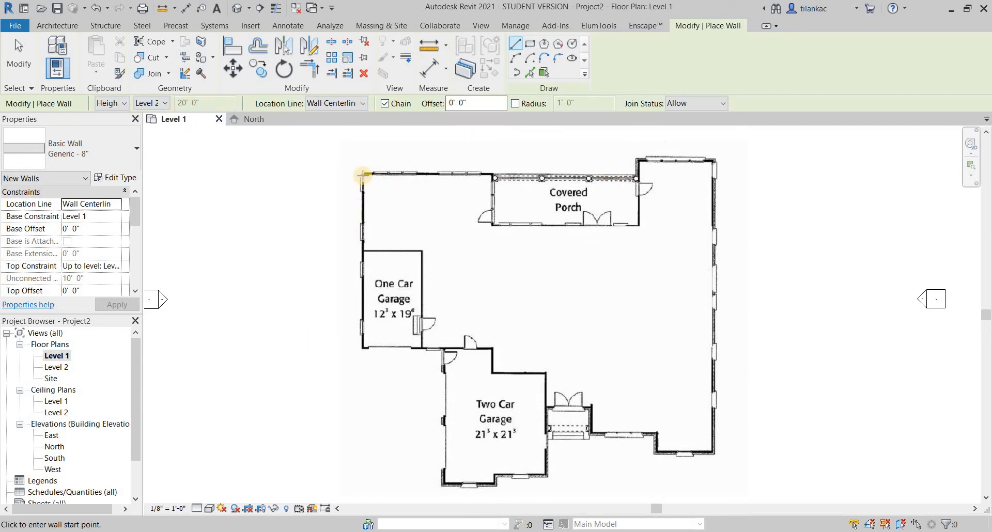
left_click(363, 174)
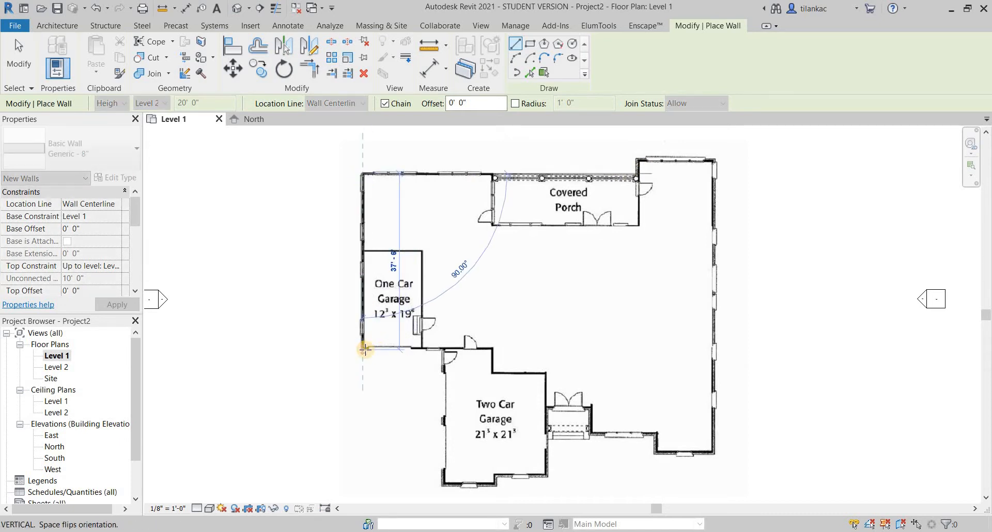
key("Escape")
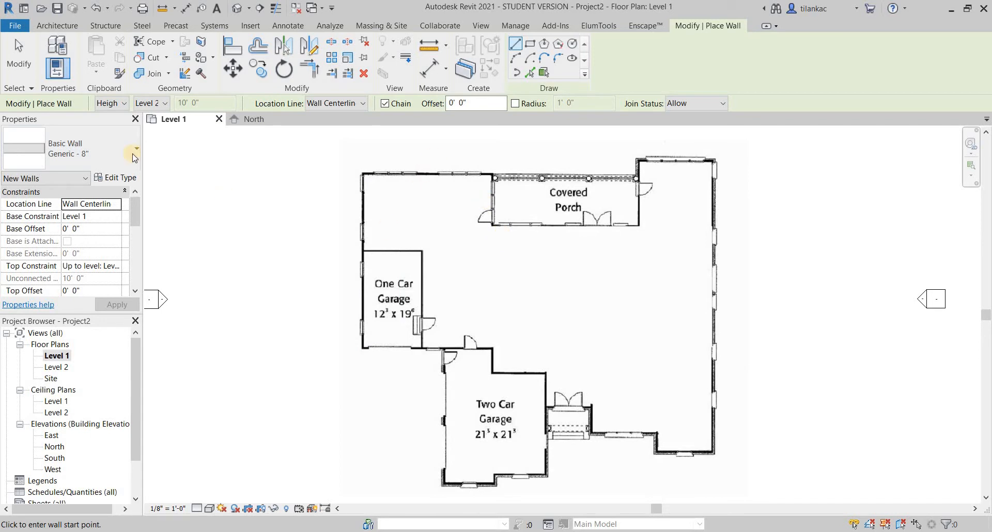
left_click(129, 153)
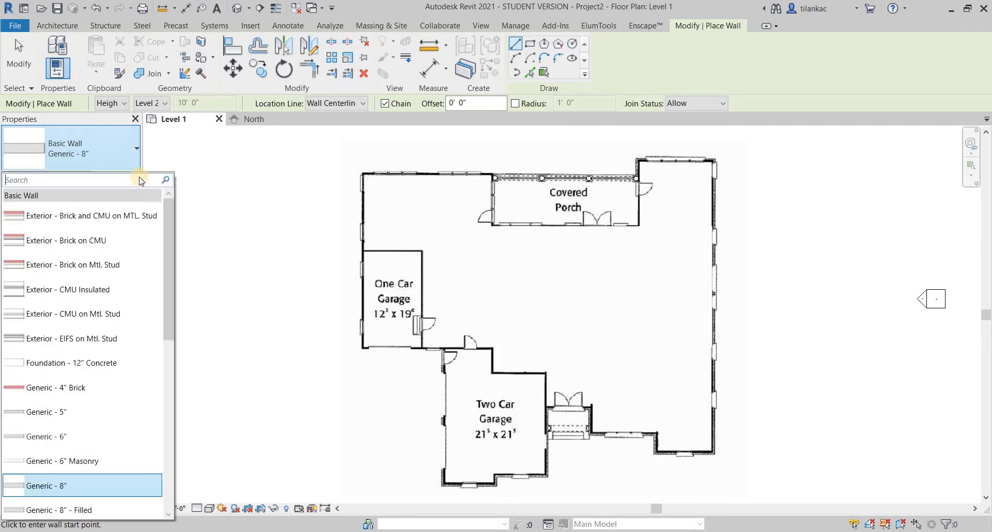
left_click_drag(172, 243, 128, 338)
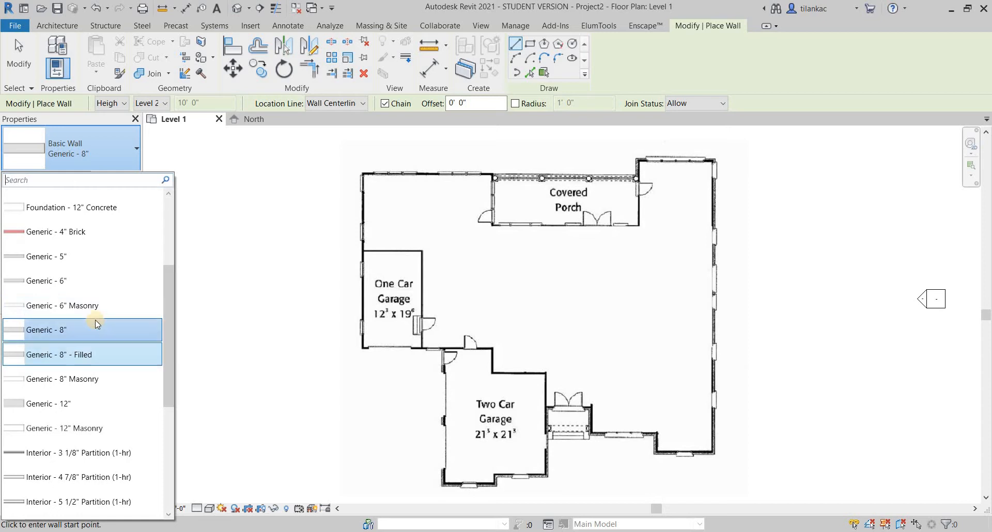
left_click(98, 380)
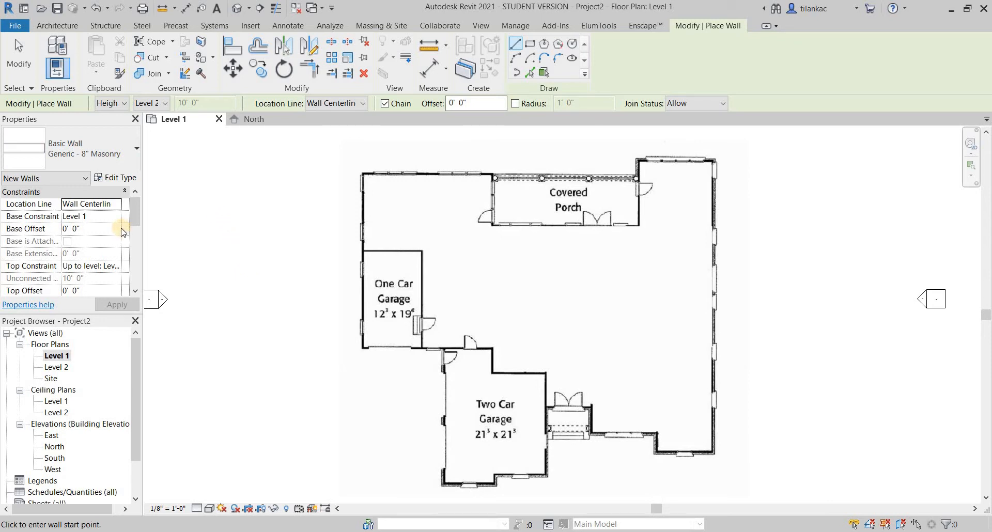
left_click_drag(136, 241, 133, 190)
Trace the exterior walls down the plan's west side, along the one-car garage front and around the two-car garage to the front entry
left_click(362, 347)
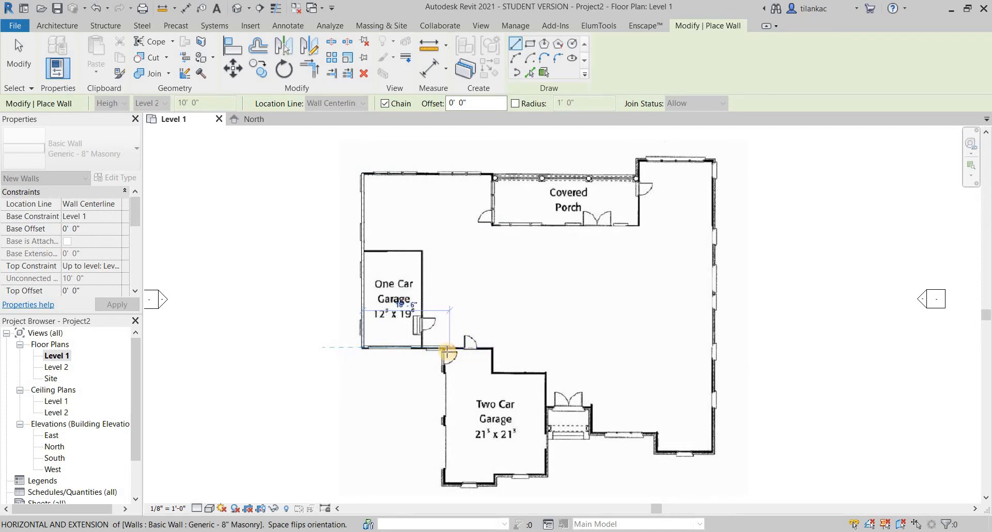
left_click(445, 348)
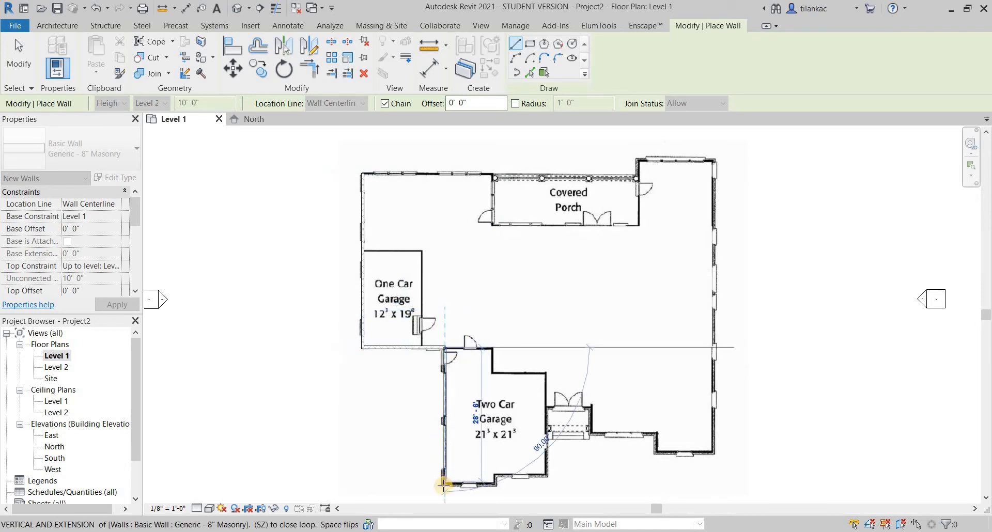
left_click(499, 484)
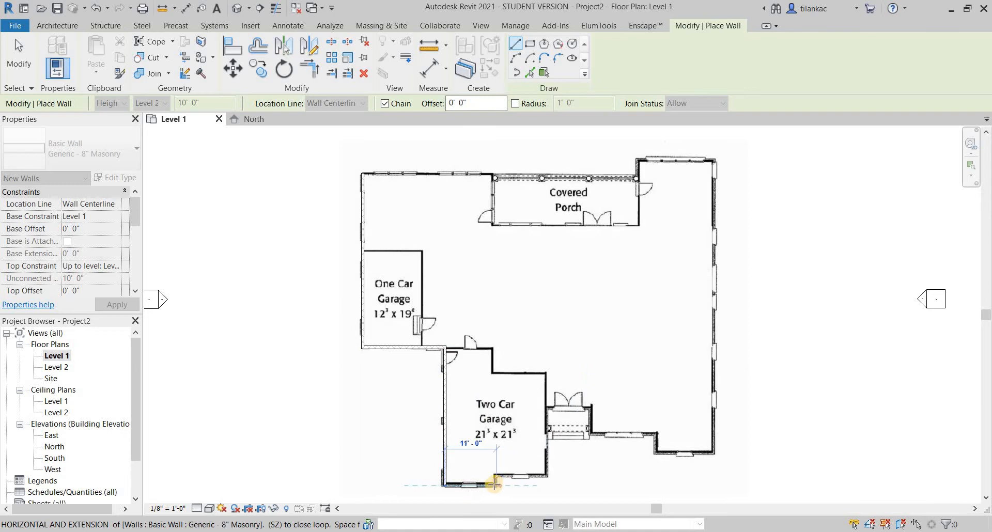
left_click(493, 473)
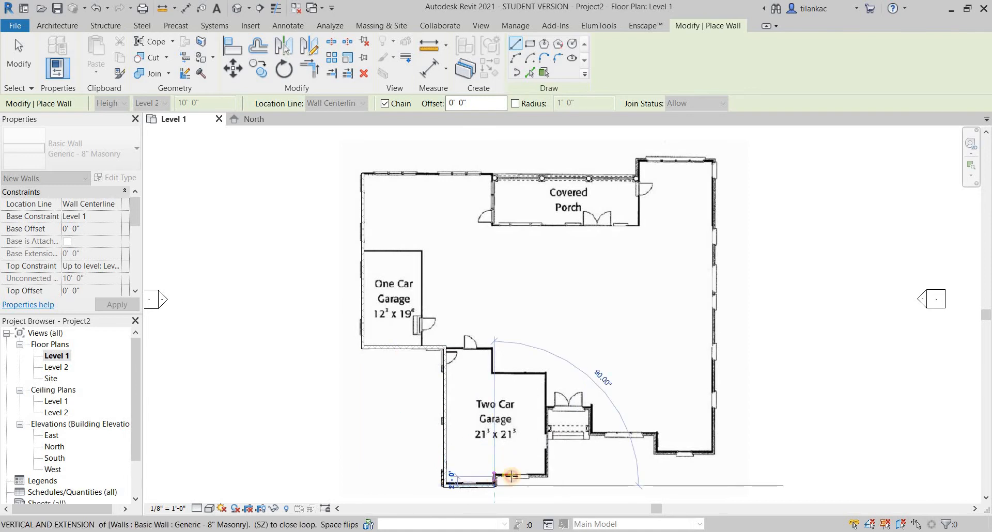
left_click(545, 429)
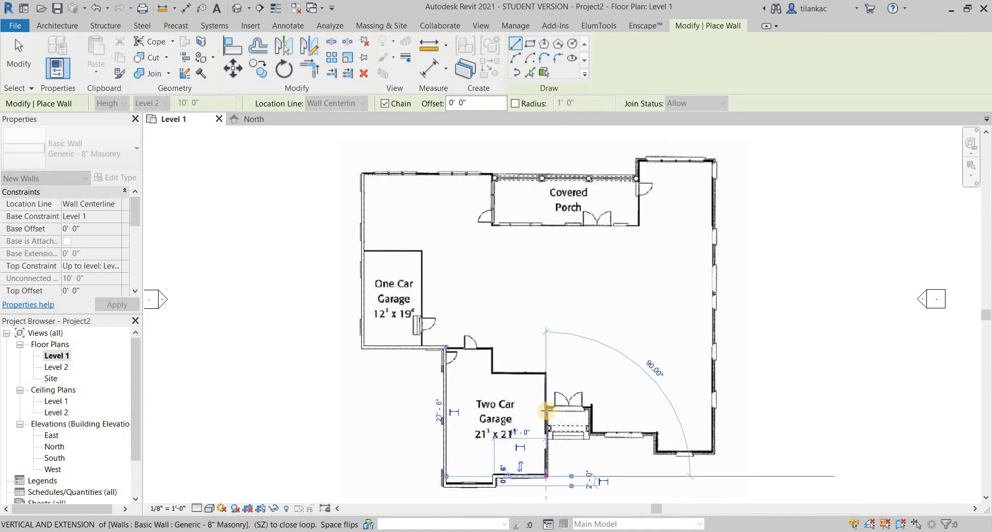
left_click(546, 407)
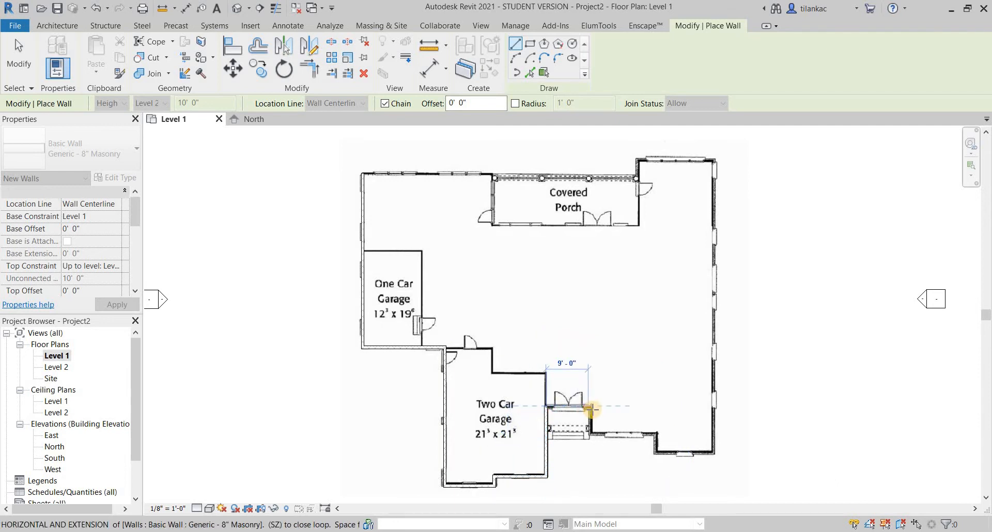
Continue the exterior walls around the entry recess and southeast jog, and up the east side for about 62' 6"
left_click(589, 414)
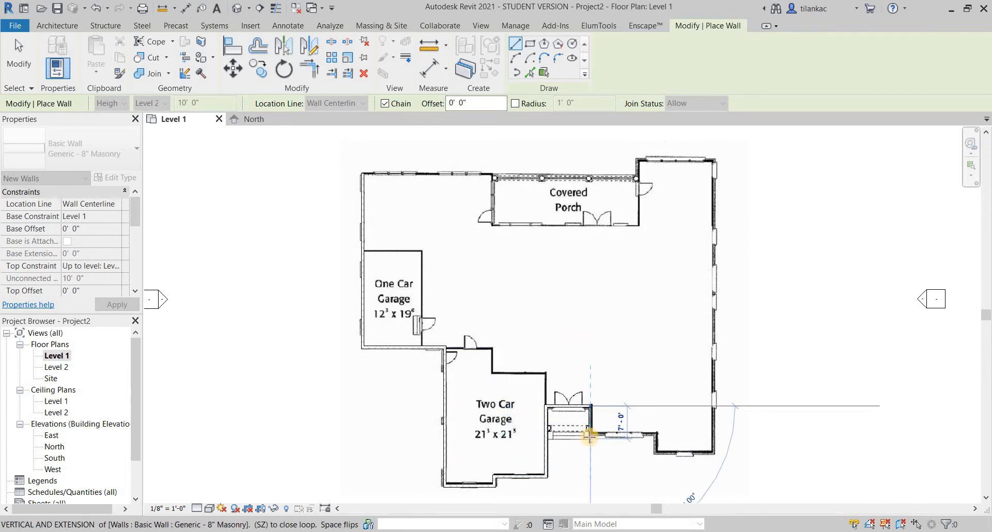
left_click(594, 435)
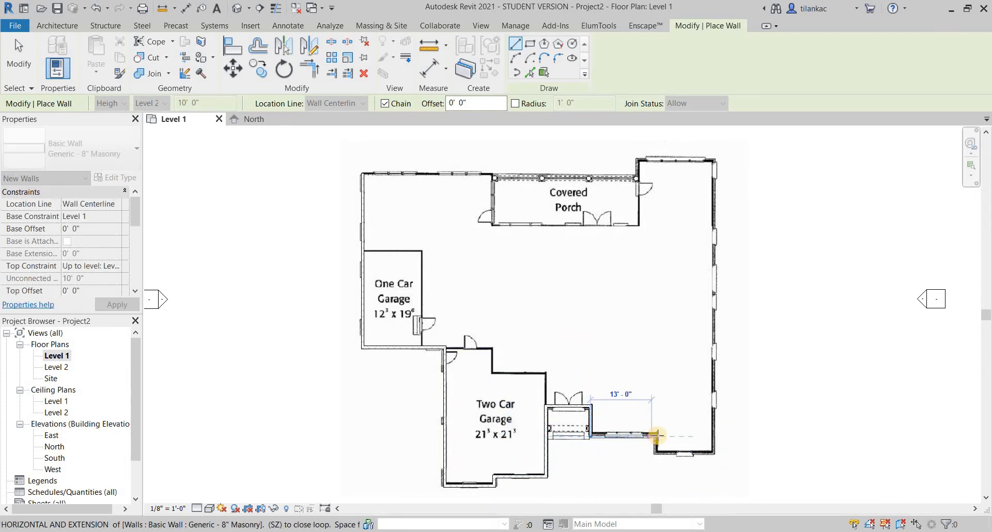
left_click(654, 442)
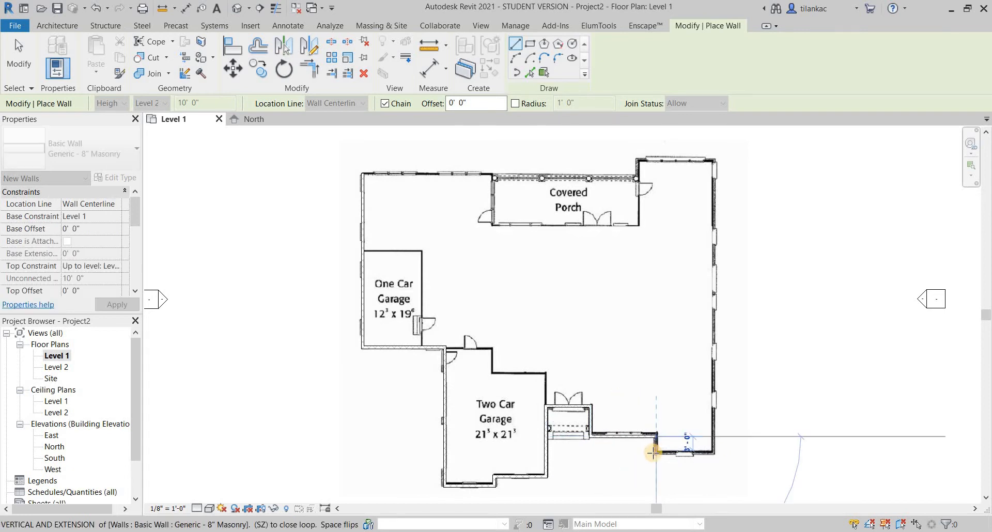
left_click(690, 453)
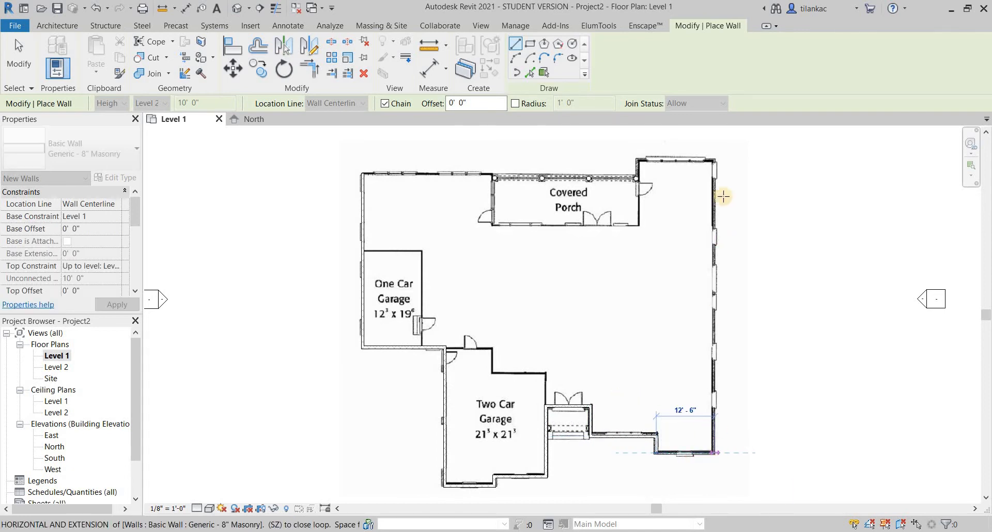
left_click(723, 196)
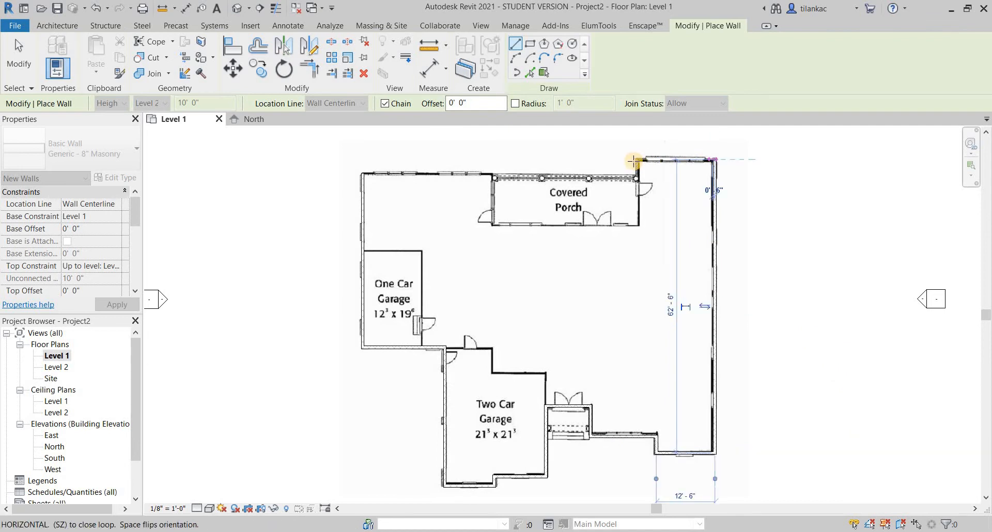
Trace the north exterior walls around the covered porch, close the outline at the northwest corner, and finish placing walls
left_click(634, 160)
left_click(637, 177)
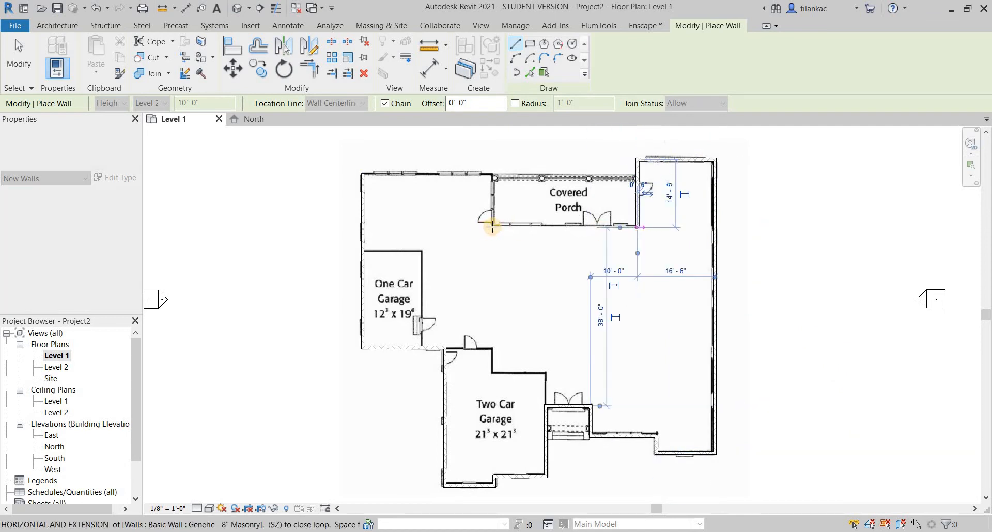
left_click(600, 228)
left_click(491, 186)
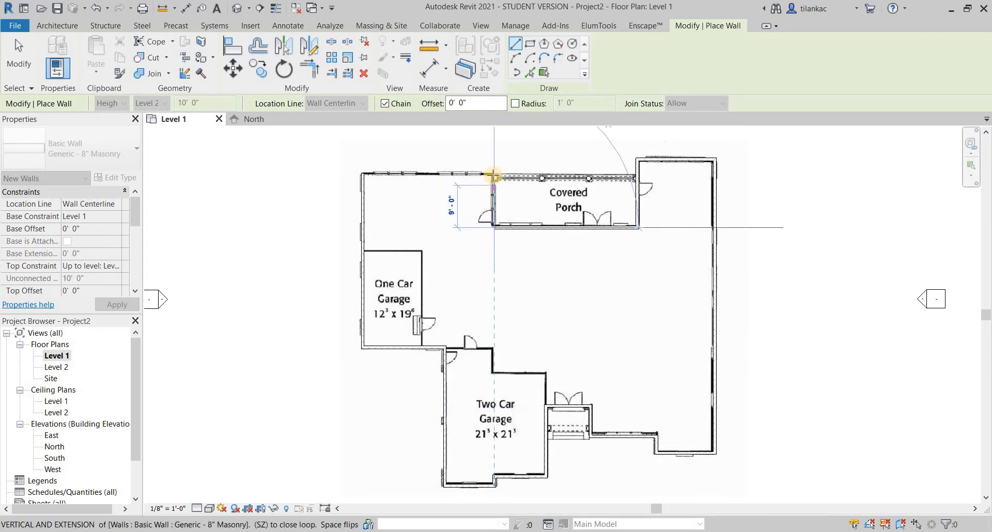
left_click(494, 177)
left_click(363, 173)
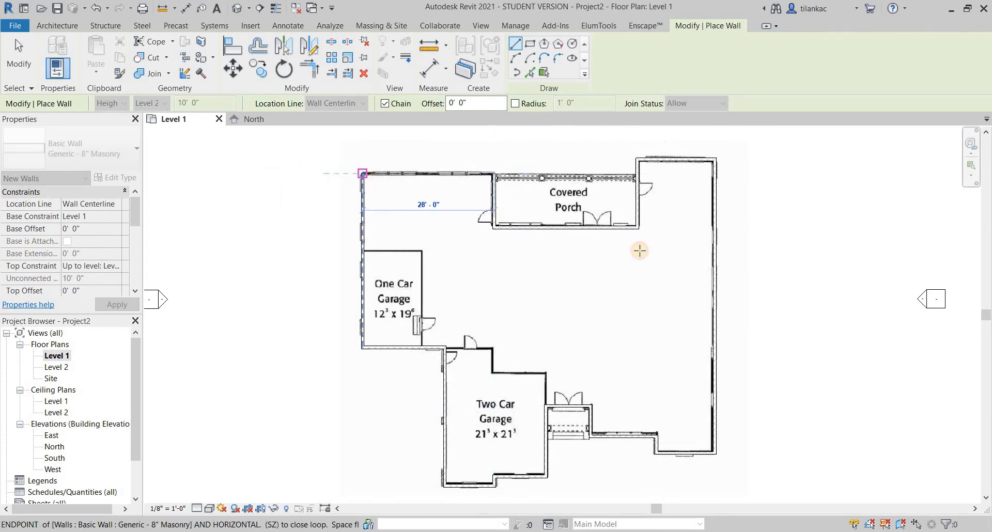
right_click(604, 236)
left_click(628, 245)
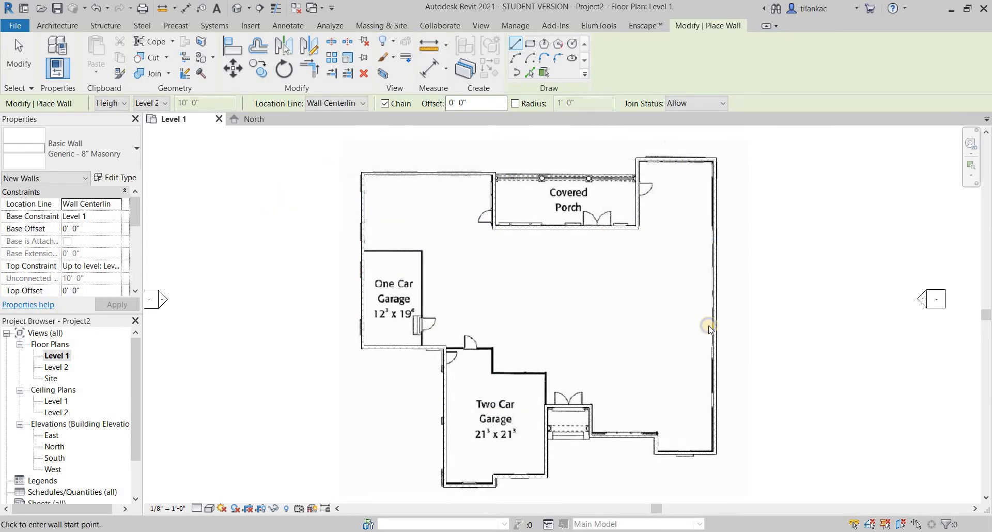
right_click(690, 320)
left_click(713, 325)
Nudge the west exterior wall beside the one-car garage slightly left to match the underlying plan
scroll(332, 266, "up", 1)
scroll(444, 269, "up", 5)
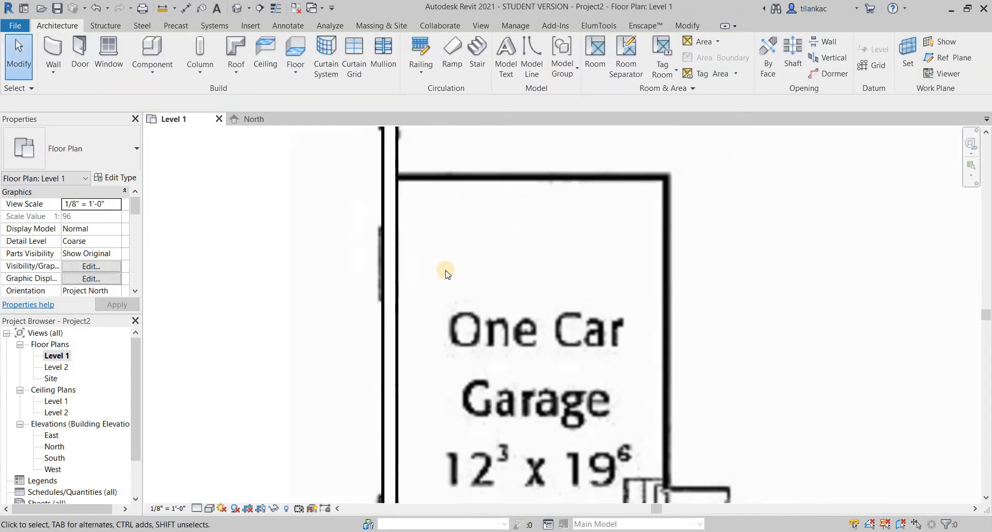
left_click(453, 310)
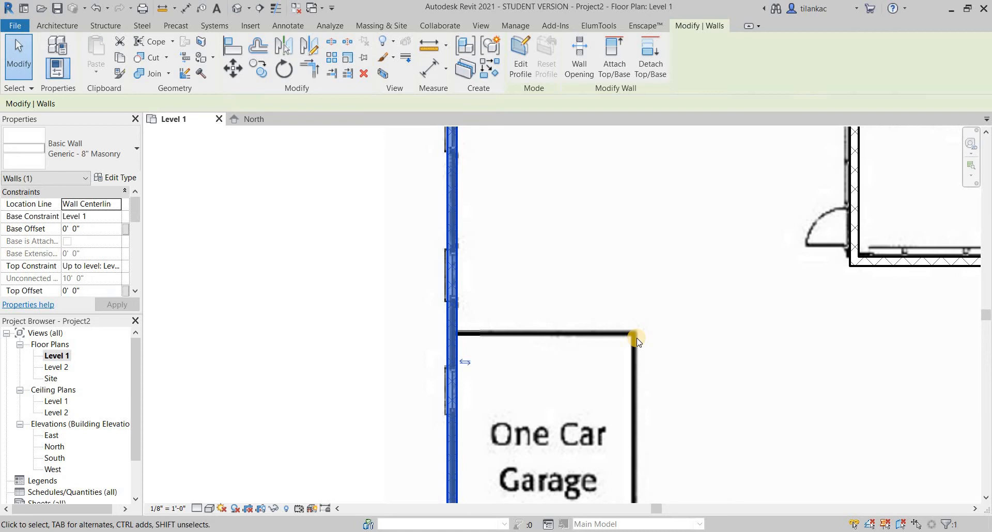
key("Left")
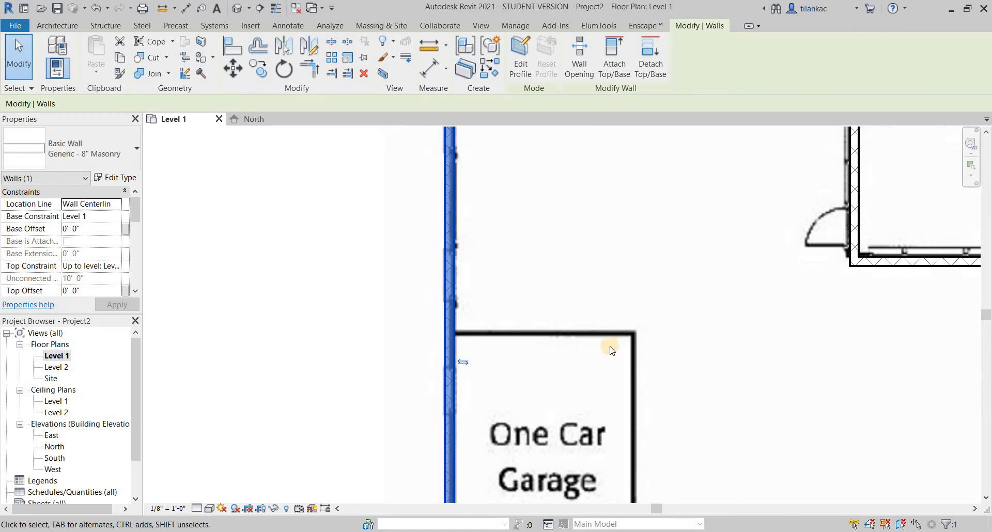
Nudge the one-car garage's lower wall slightly down to match the plan image
scroll(609, 346, "down", 1)
middle_click_drag(610, 347, 498, 143)
scroll(341, 413, "up", 1)
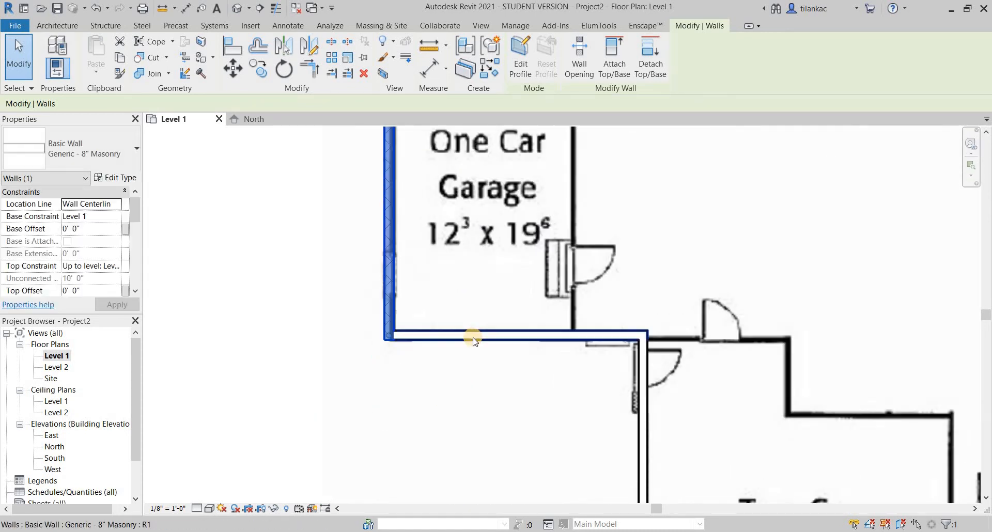
scroll(473, 341, "up", 1)
left_click(472, 340)
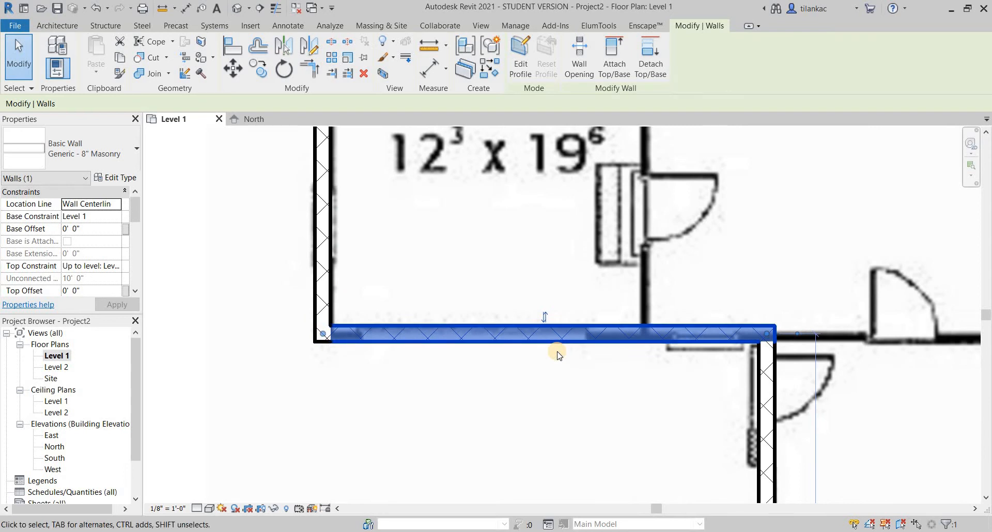
key("Down")
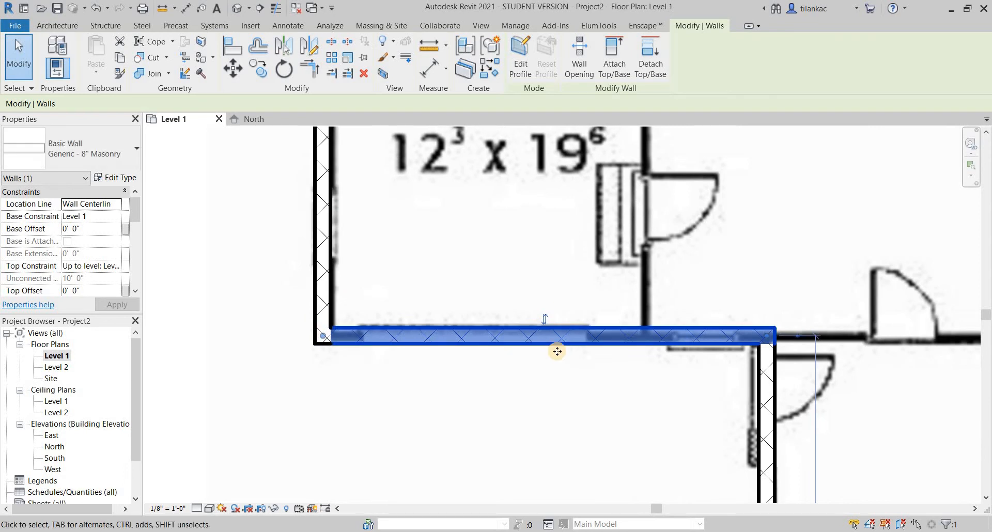
key("Down")
key("Down")
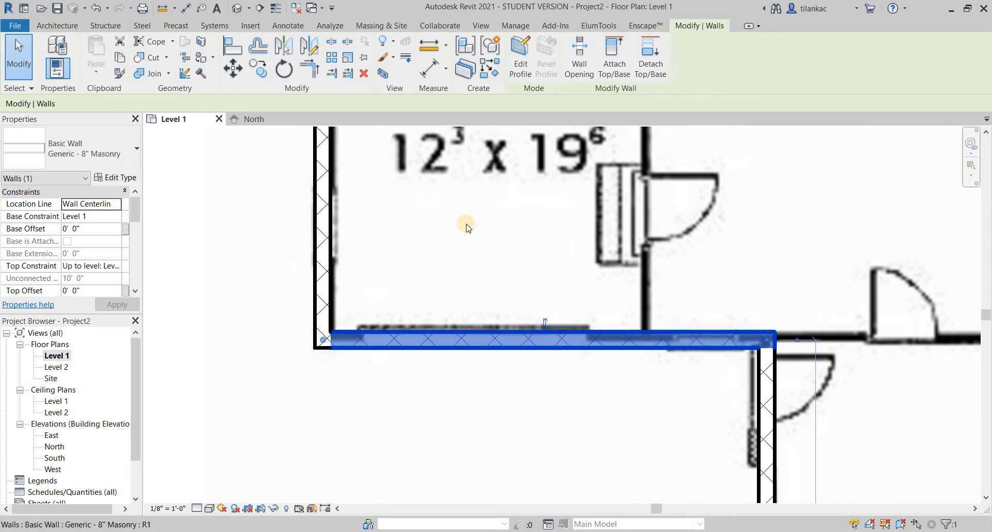
Nudge the two-car garage's west wall slightly left onto its line in the plan image
scroll(483, 281, "down", 1)
middle_click_drag(482, 281, 160, 118)
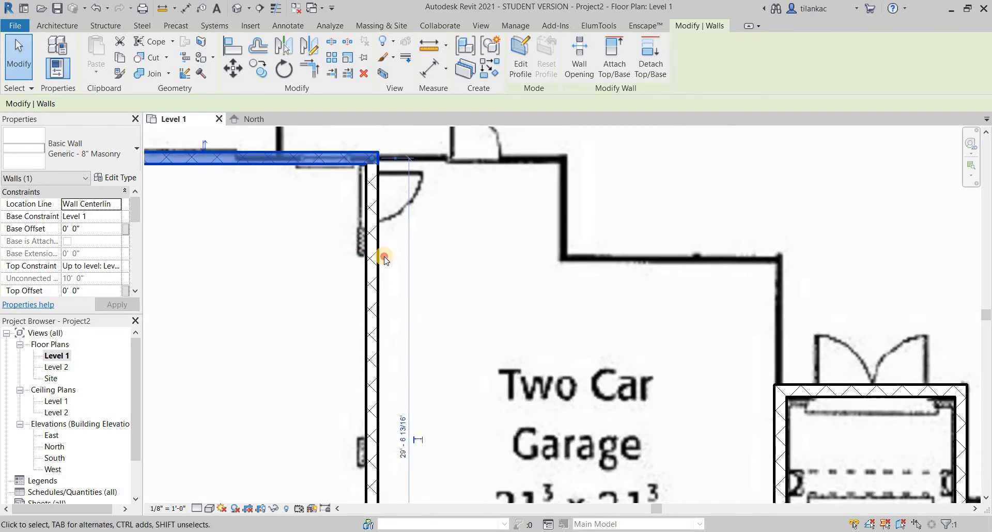
left_click(384, 258)
left_click(371, 251)
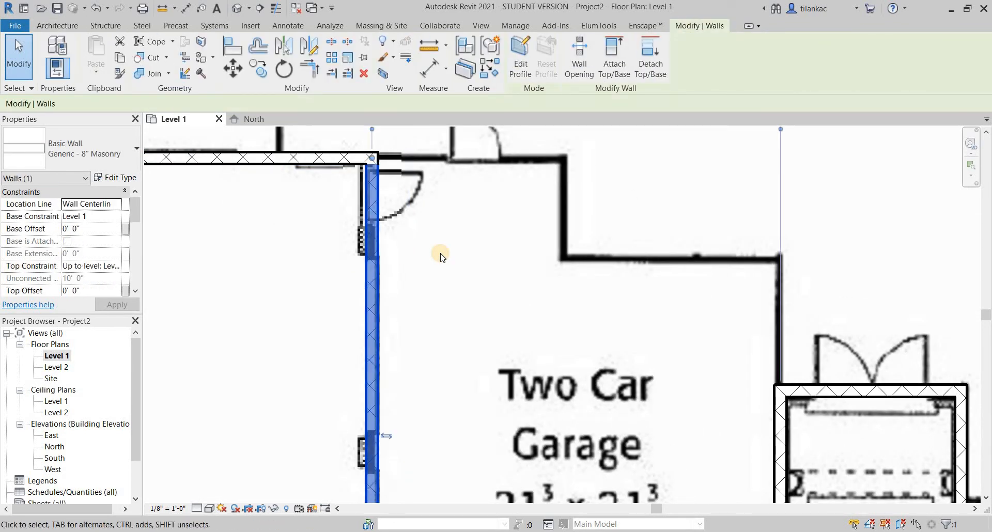
key("Left")
key("Left")
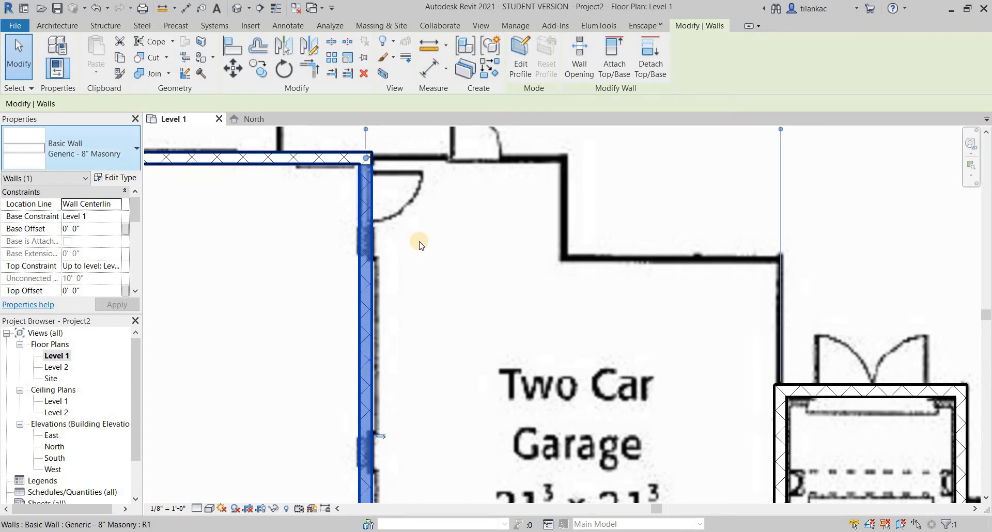
Nudge the lowest front wall of the two-car garage slightly up to align with the plan image
scroll(419, 242, "down", 1)
middle_click_drag(420, 241, 364, 102)
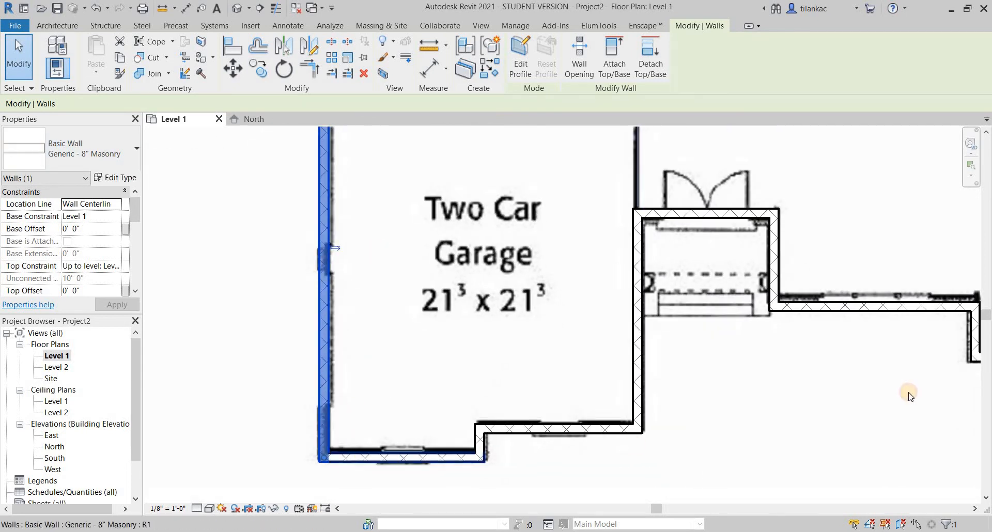
key("Up")
key("Up")
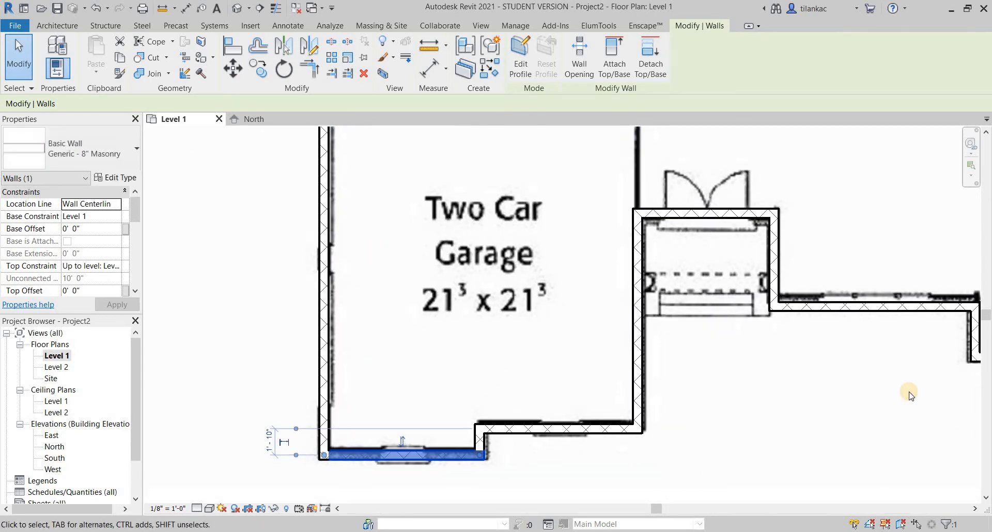
Nudge the two-car garage's short front jog wall and its east wall slightly right to match the plan image
left_click(480, 439)
key("Right")
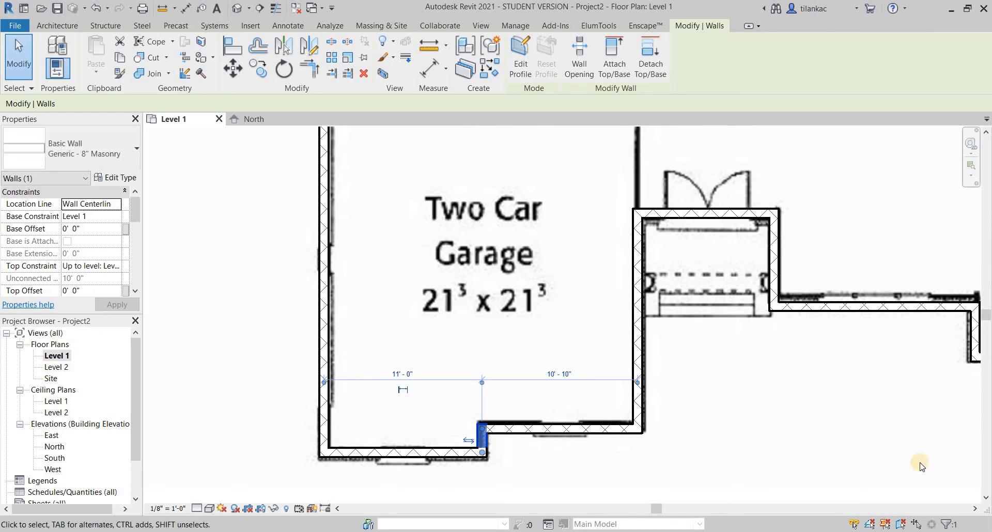
left_click(638, 369)
key("Right")
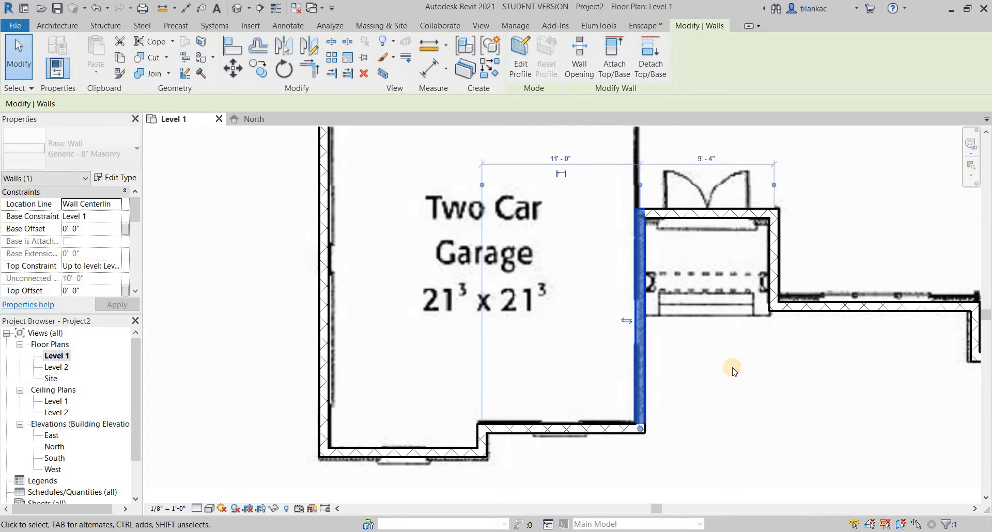
Nudge the entry's back wall at the double door slightly down to match the plan image
left_click(727, 212)
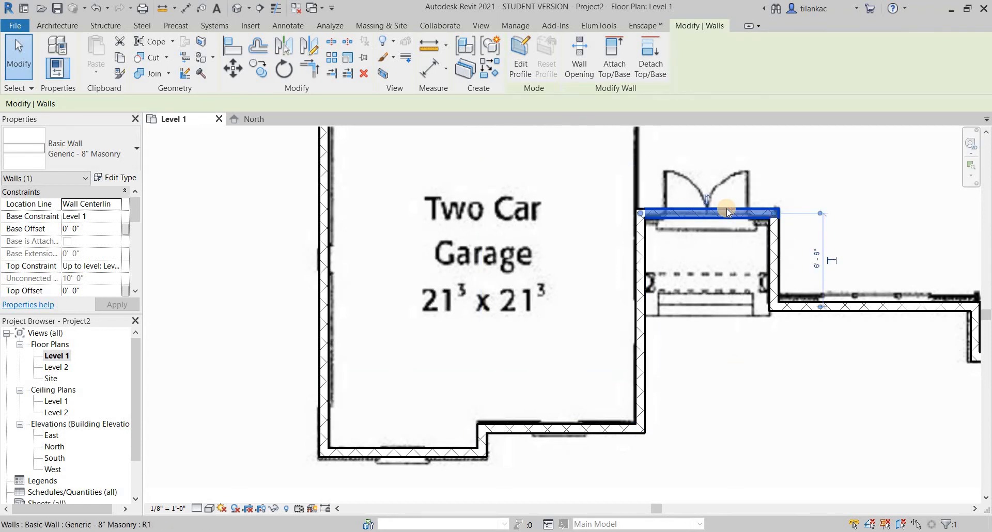
key("Down")
key("Down")
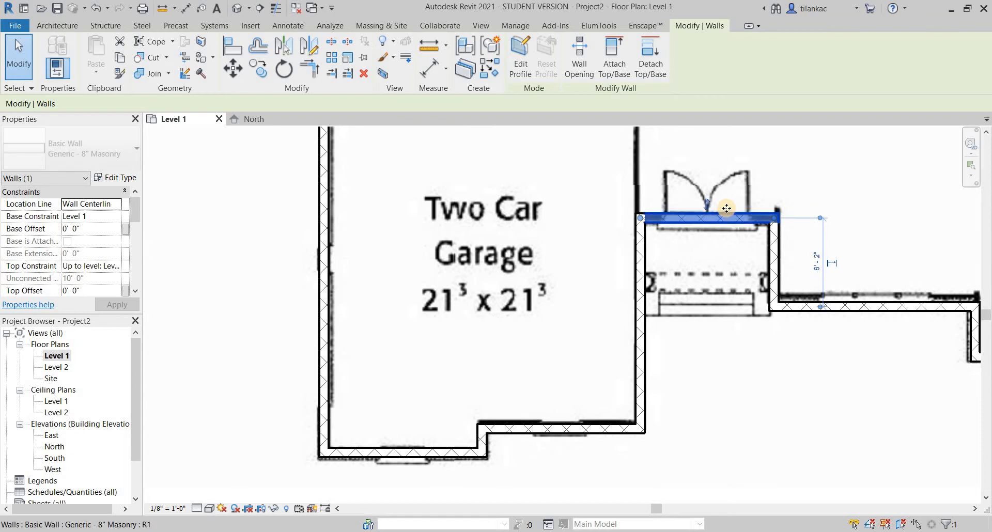
Nudge the front wall east of the entry slightly up onto its line in the plan image
left_click(774, 283)
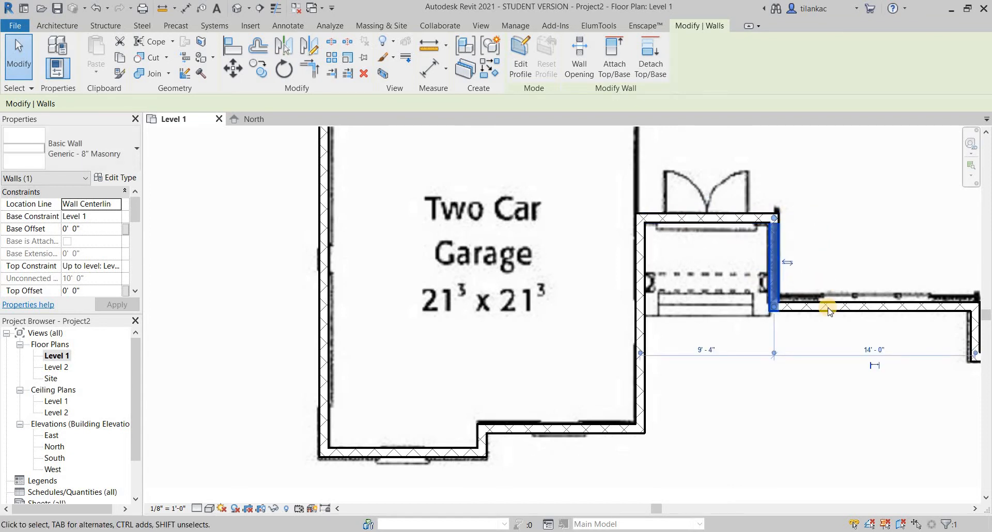
left_click(884, 308)
key("Up")
key("Up")
key("Up")
key("Up")
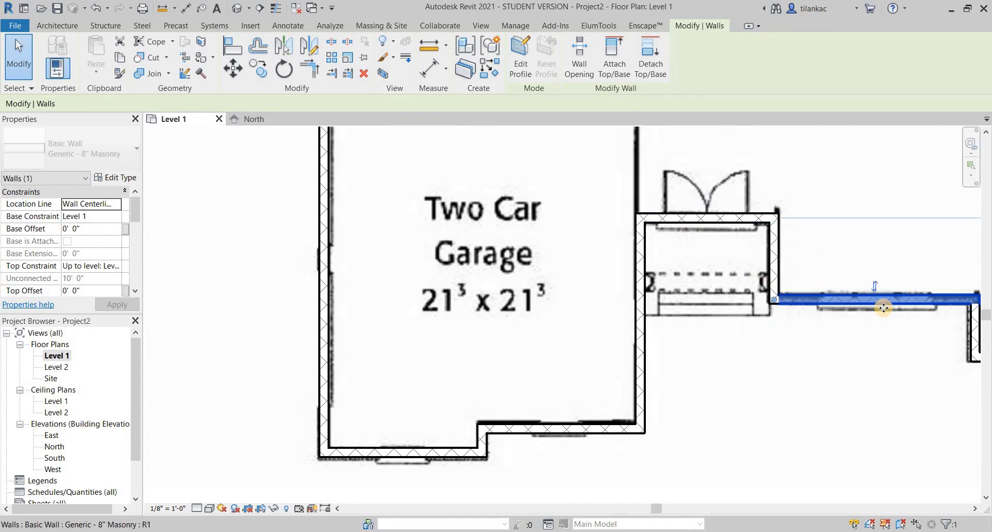
Nudge the short jog wall near the house's southeast corner slightly left to align with the plan image
scroll(300, 314, "down", 1)
middle_click_drag(299, 314, 294, 295)
scroll(371, 301, "up", 3)
left_click(358, 293)
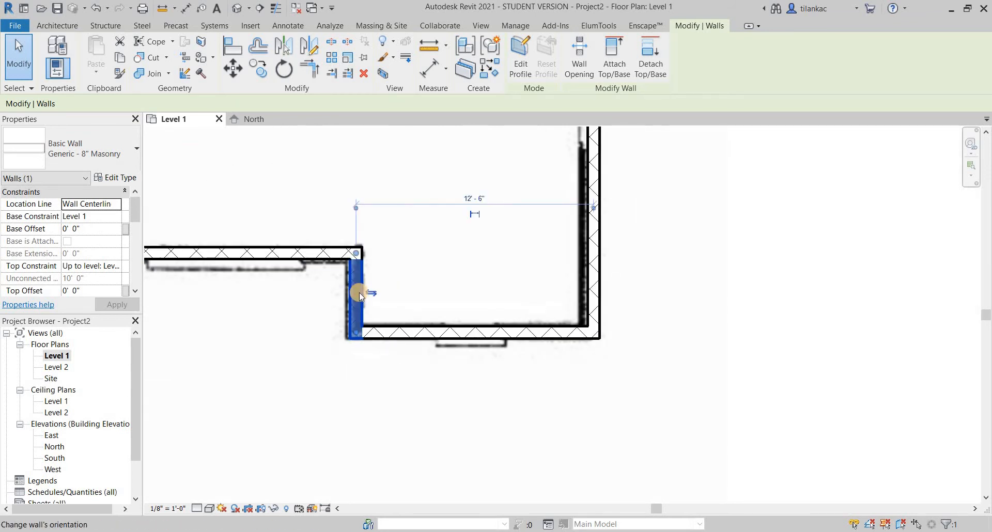
key("Left")
key("Left")
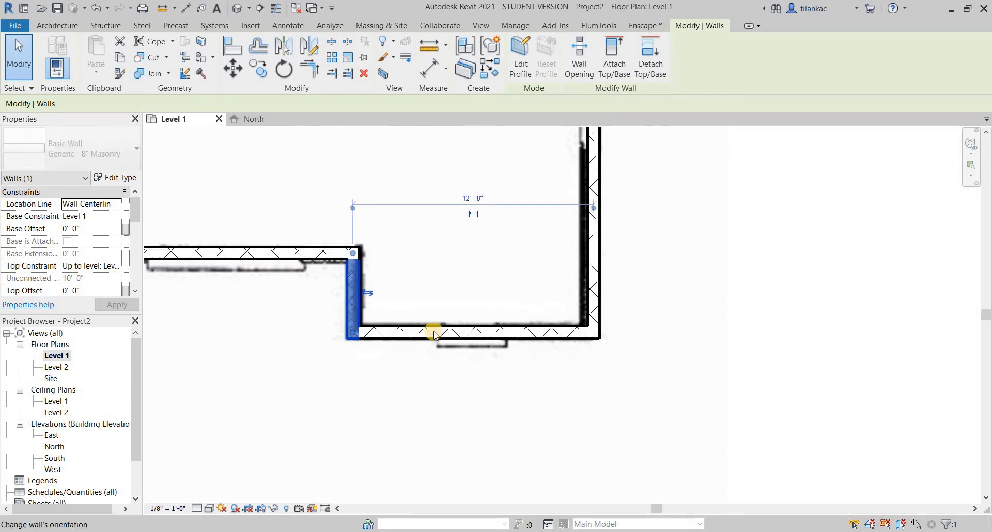
Nudge the house's long east wall slightly left onto its line in the plan image
left_click(434, 328)
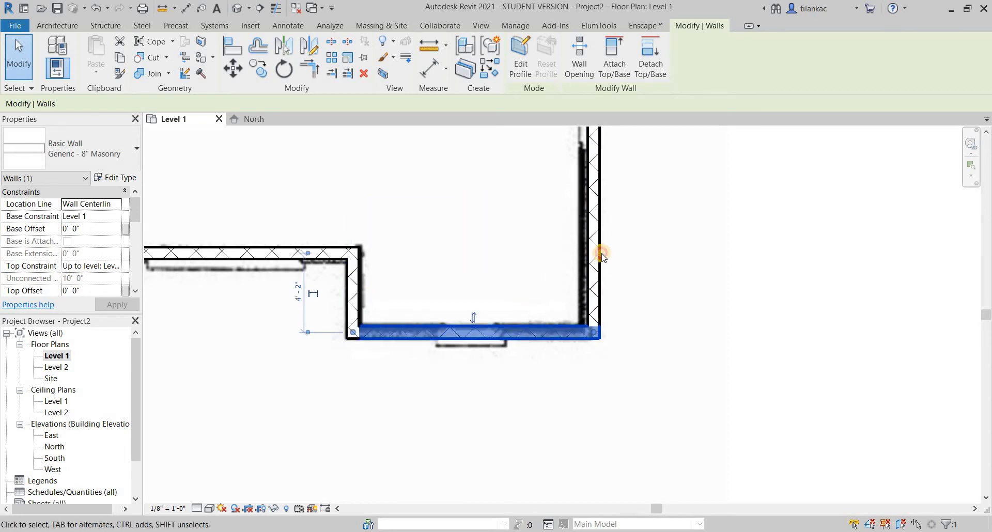
left_click(603, 257)
key("Left")
key("Left")
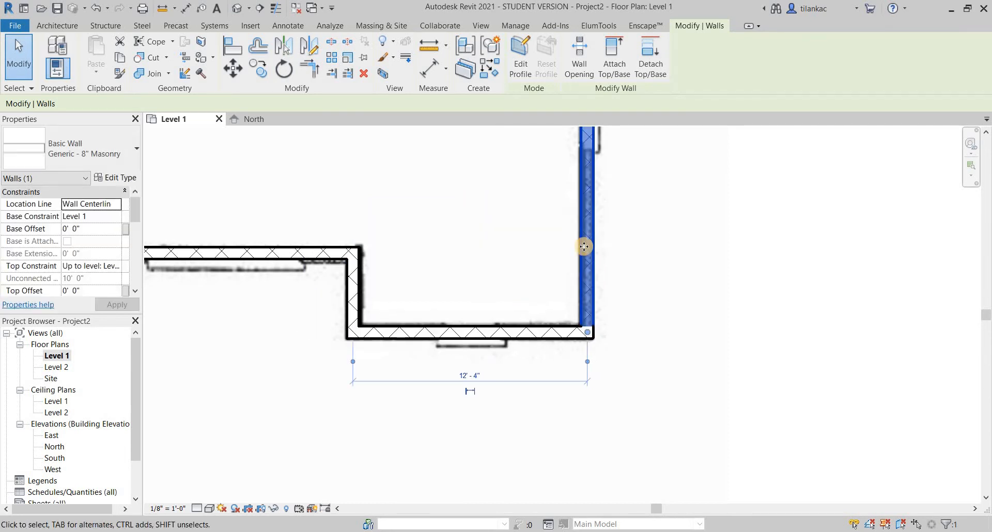
Check the northeast room's walls, the covered porch's walls and the northwest exterior wall for alignment with the plan image
scroll(572, 220, "down", 3)
middle_click_drag(597, 325, 626, 466)
mouse_move(600, 215)
middle_mouse_down()
mouse_move(639, 401)
mouse_move(666, 381)
middle_mouse_up()
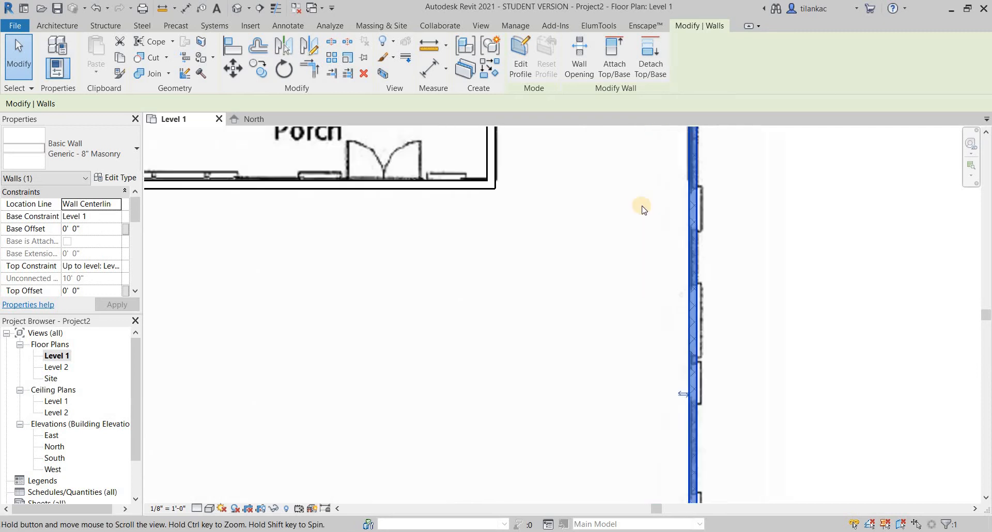
mouse_move(642, 208)
middle_mouse_down()
mouse_move(680, 347)
mouse_move(688, 433)
middle_mouse_up()
scroll(620, 222, "up", 2)
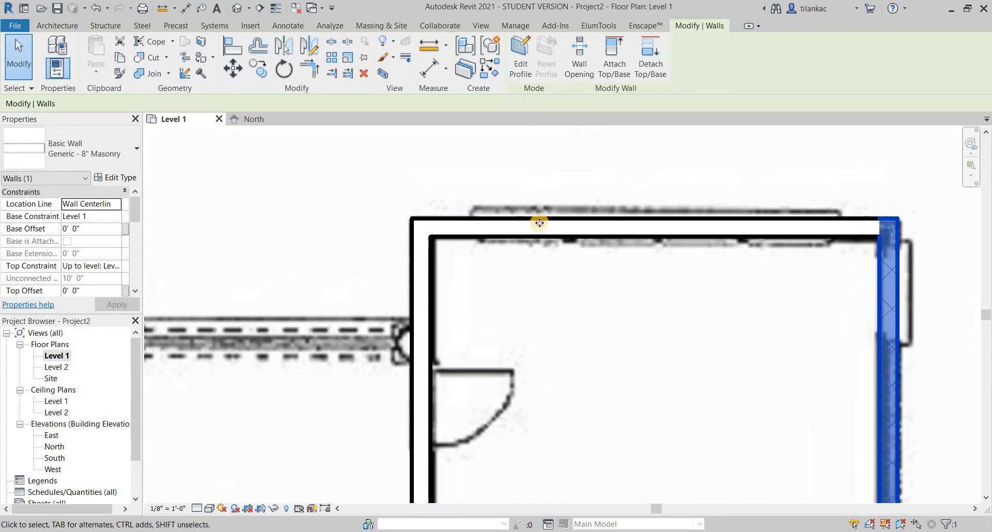
left_click(537, 228)
scroll(549, 235, "down", 1)
middle_click_drag(510, 242, 590, 149)
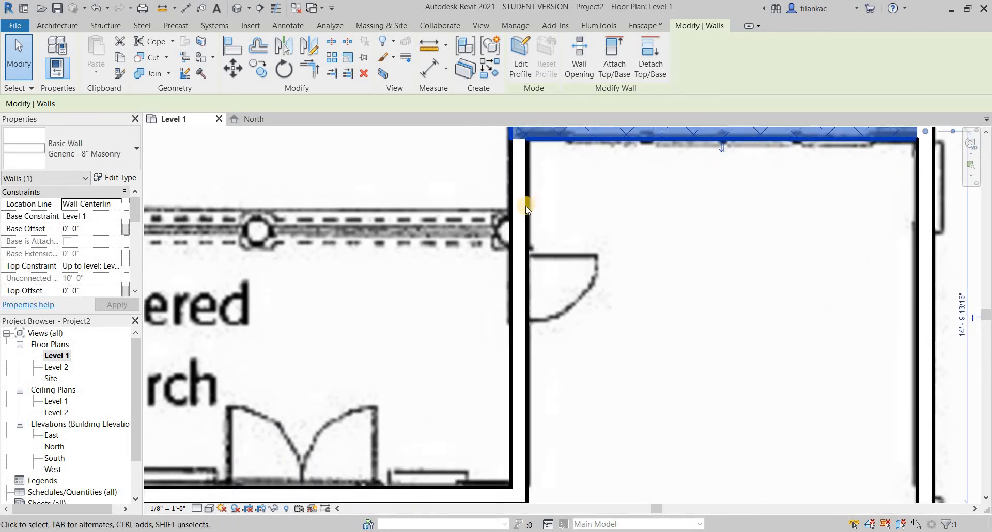
left_click(528, 251)
scroll(469, 275, "down", 3)
middle_click_drag(261, 383, 555, 312)
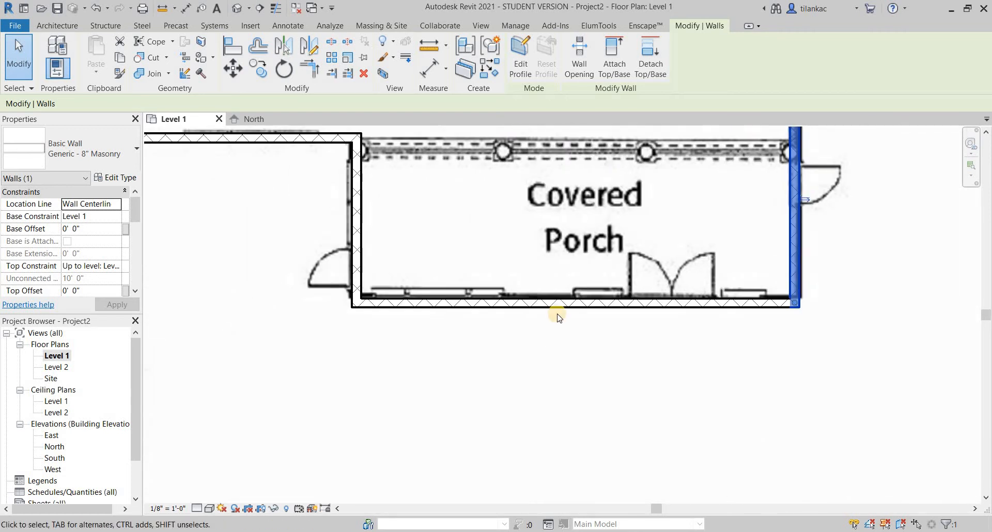
left_click(556, 302)
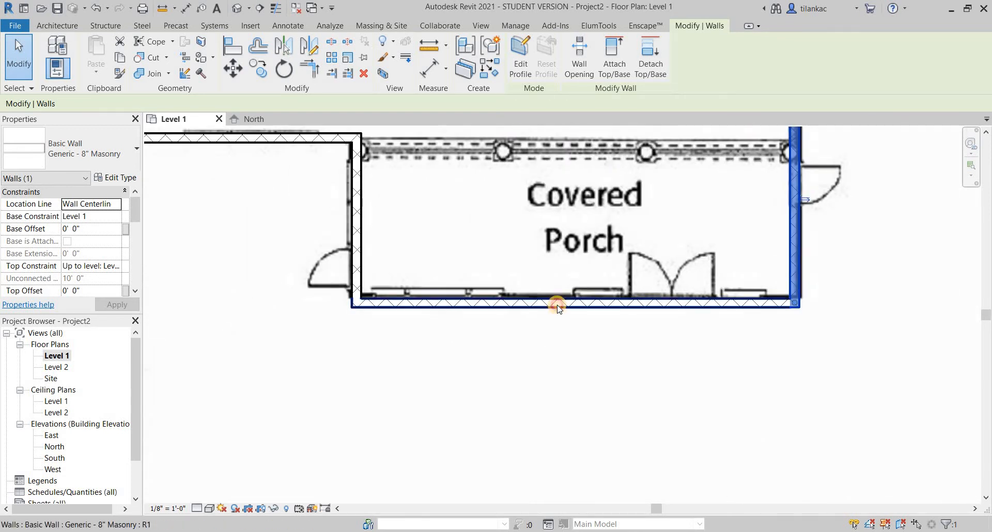
left_click(354, 195)
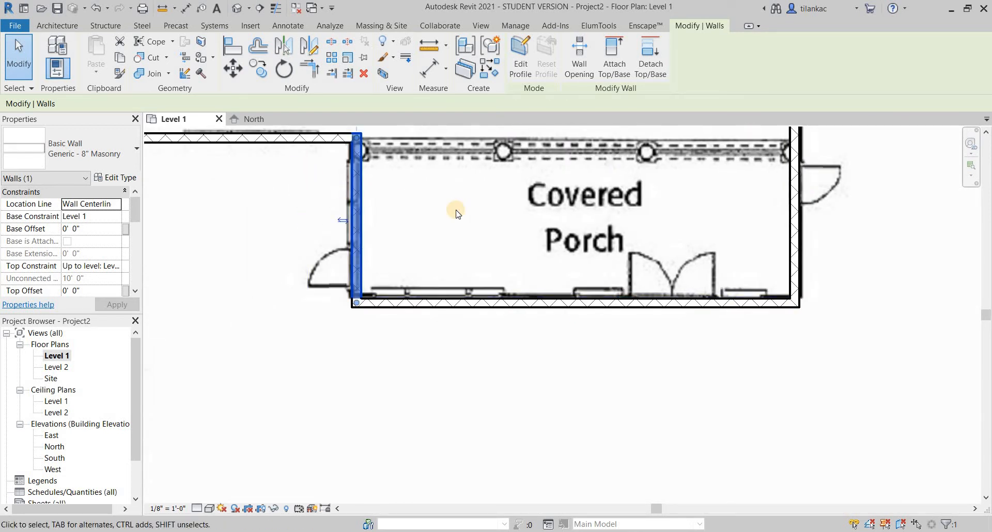
scroll(132, 227, "down", 1)
middle_click_drag(164, 237, 487, 277)
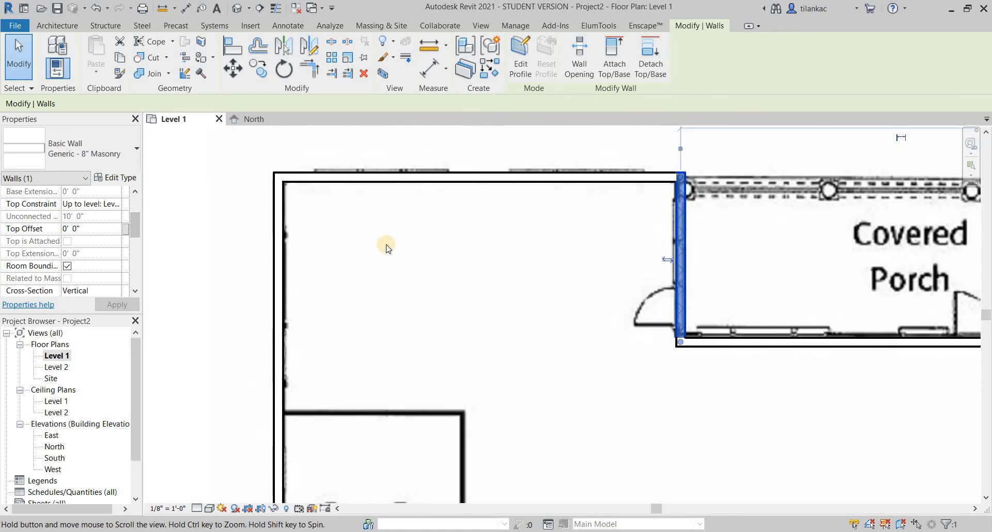
left_click(420, 181)
scroll(574, 273, "down", 3)
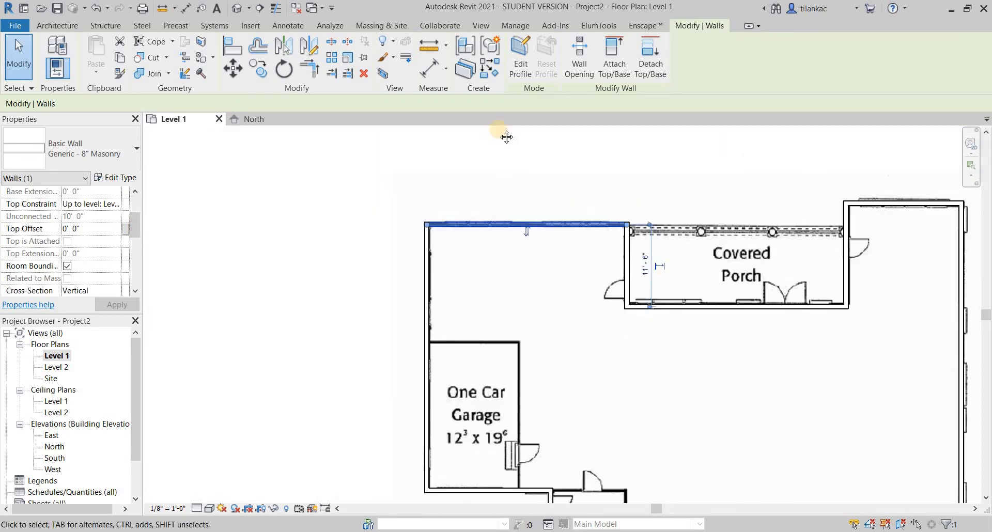
middle_click_drag(506, 137, 668, 242)
scroll(725, 258, "down", 1)
scroll(330, 248, "up", 1)
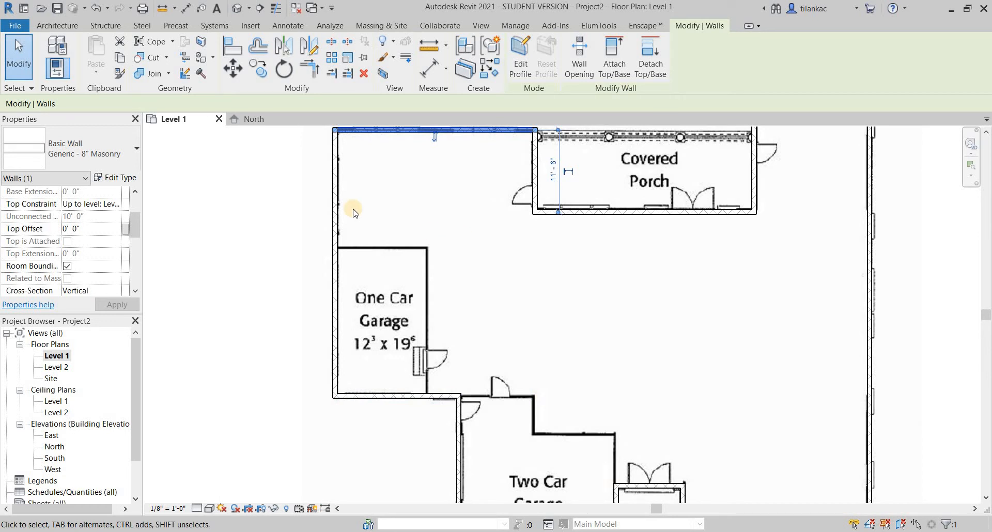
Change the selected northwest exterior wall to the type Interior - 5 1/2" Partition (1-hr)
left_click(131, 151)
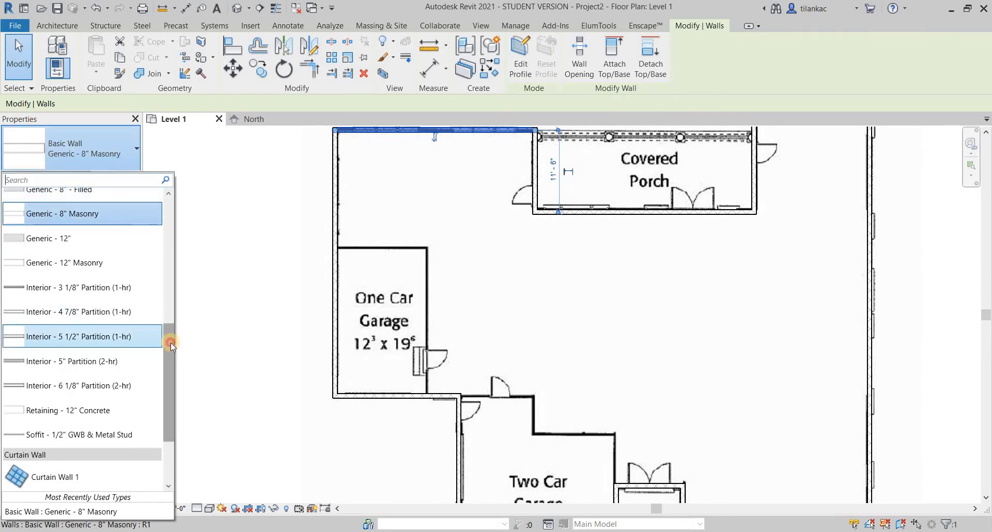
left_click_drag(170, 342, 171, 350)
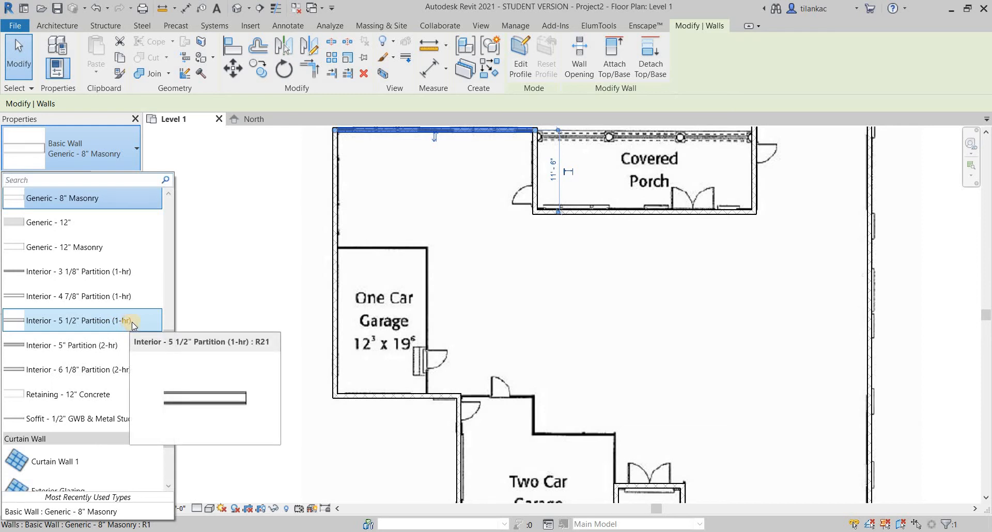
left_click(129, 324)
scroll(357, 253, "up", 5)
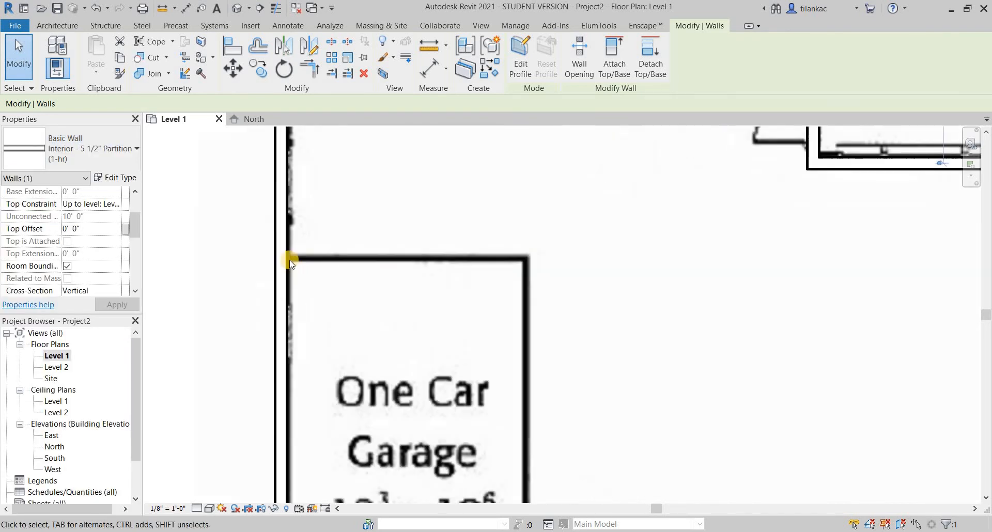
left_click(52, 26)
left_click(51, 51)
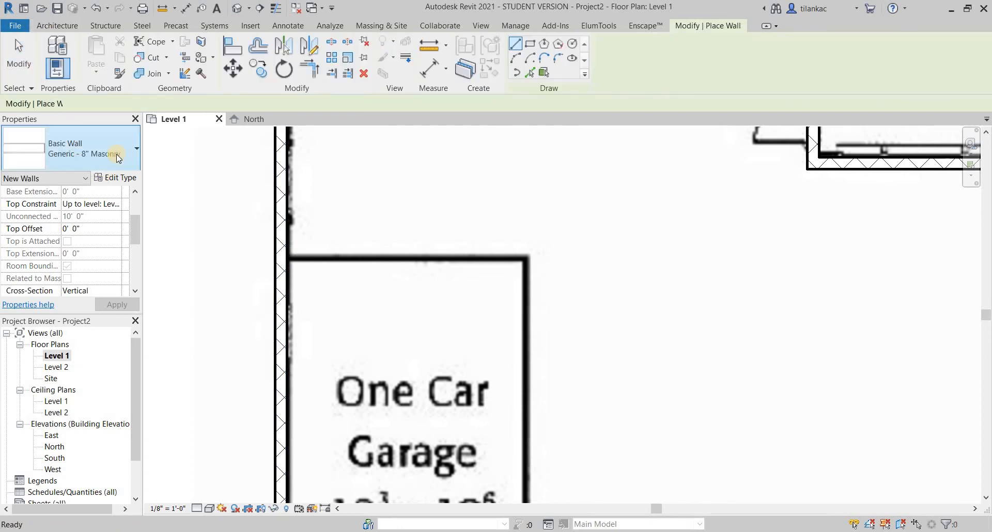
left_click(116, 154)
scroll(578, 217, "down", 4)
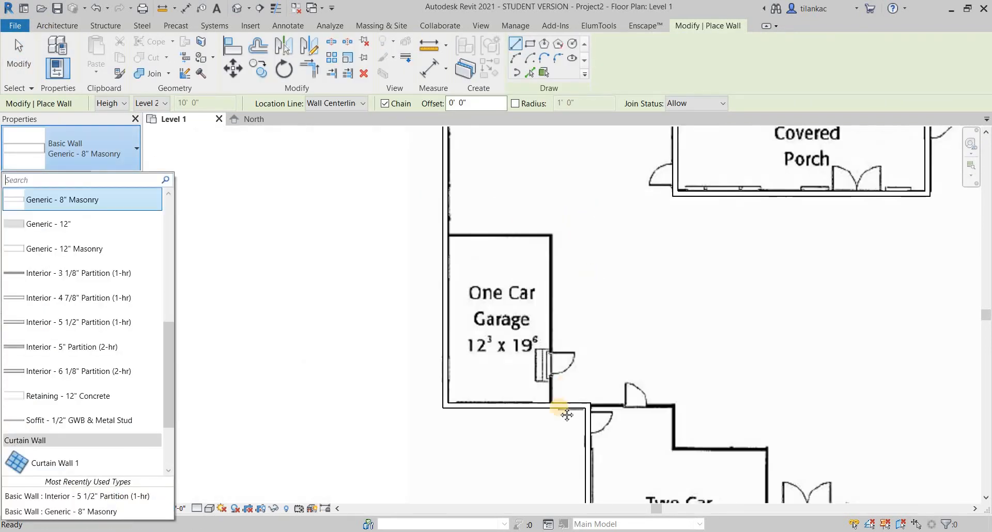
middle_click_drag(567, 415, 552, 354)
right_click(495, 220)
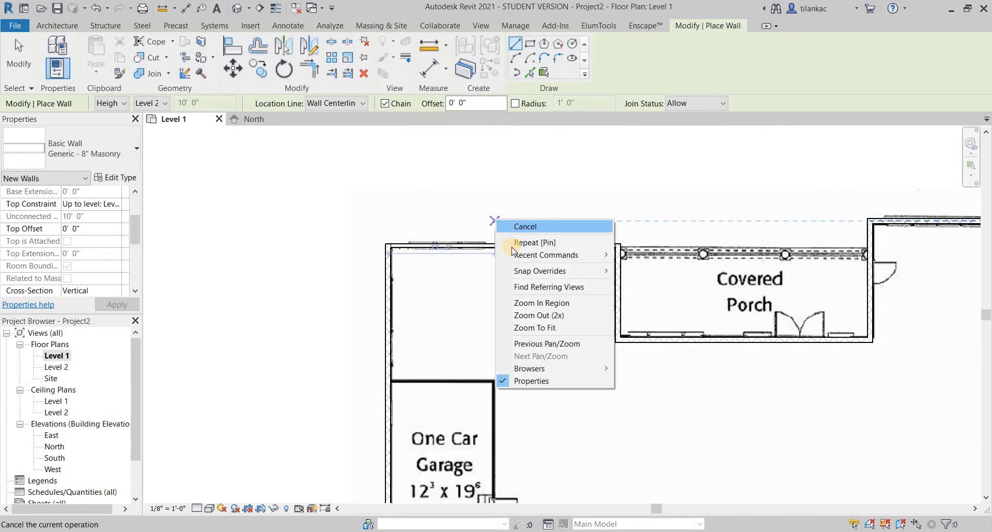
left_click(511, 227)
Set the northwest exterior wall beside the covered porch back to Generic - 8" Masonry and deselect it
left_click(508, 247)
left_click(92, 148)
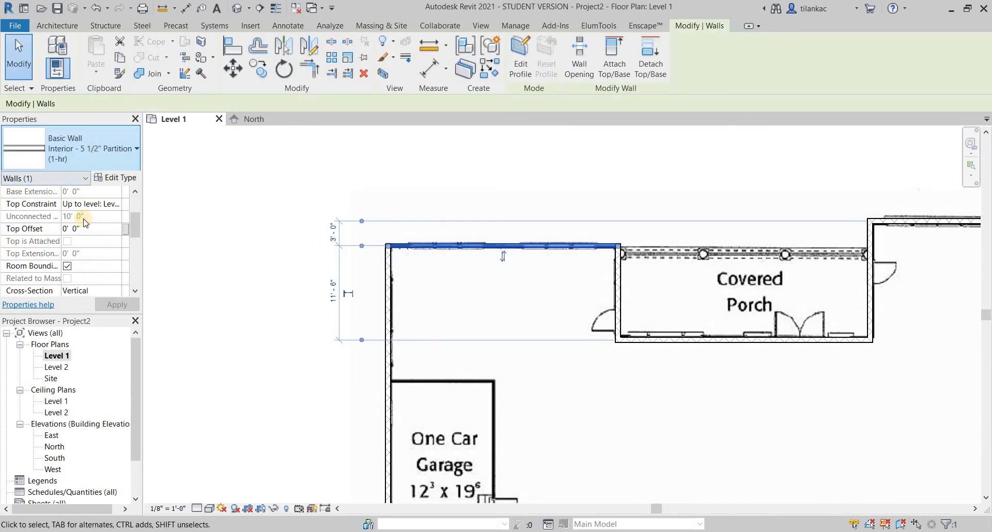
scroll(88, 233, "up", 3)
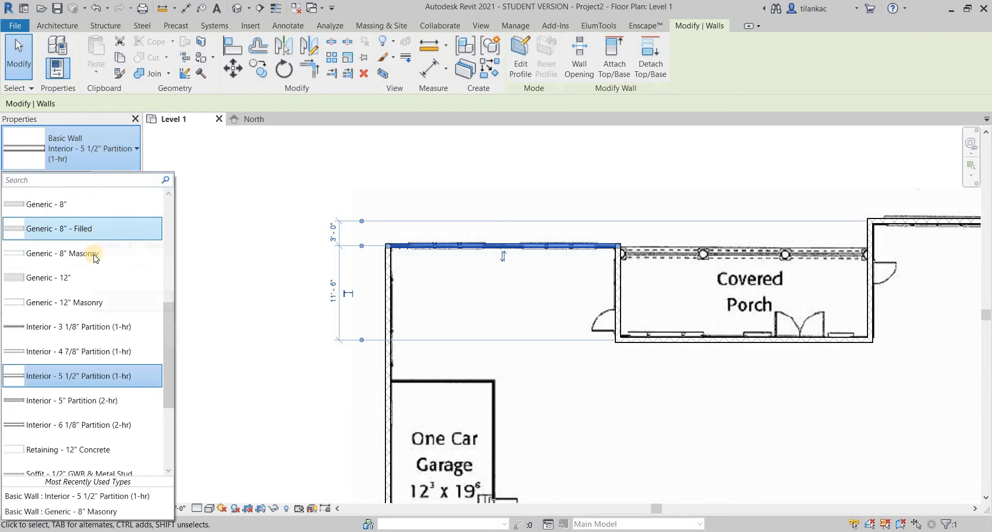
left_click(96, 255)
left_click(345, 151)
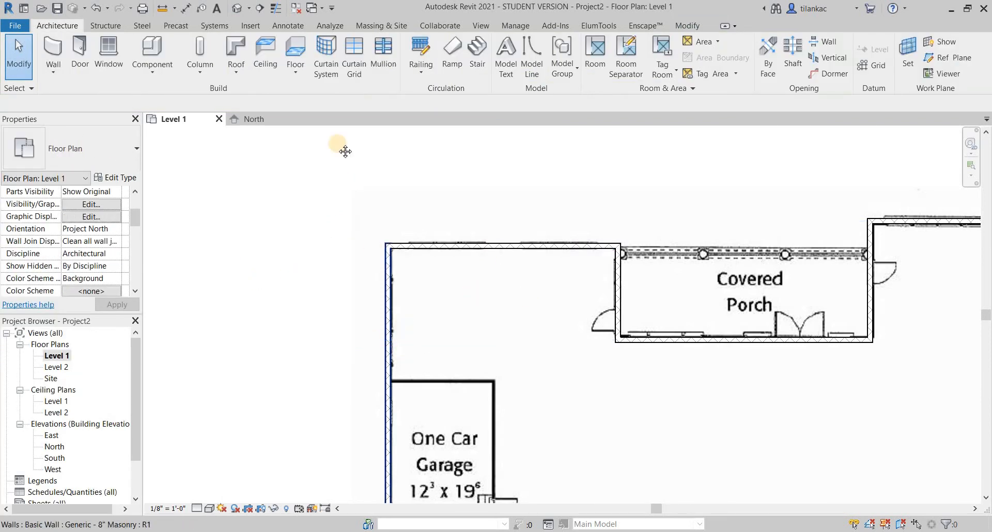
Draw the one-car garage's north wall as Interior - 5 1/2" Partition (1-hr), about 12' 10" long, from the west exterior wall to the garage's northeast corner
scroll(429, 385, "down", 1)
middle_click_drag(430, 385, 358, 187)
scroll(358, 187, "up", 2)
scroll(363, 281, "up", 3)
middle_click_drag(362, 281, 362, 410)
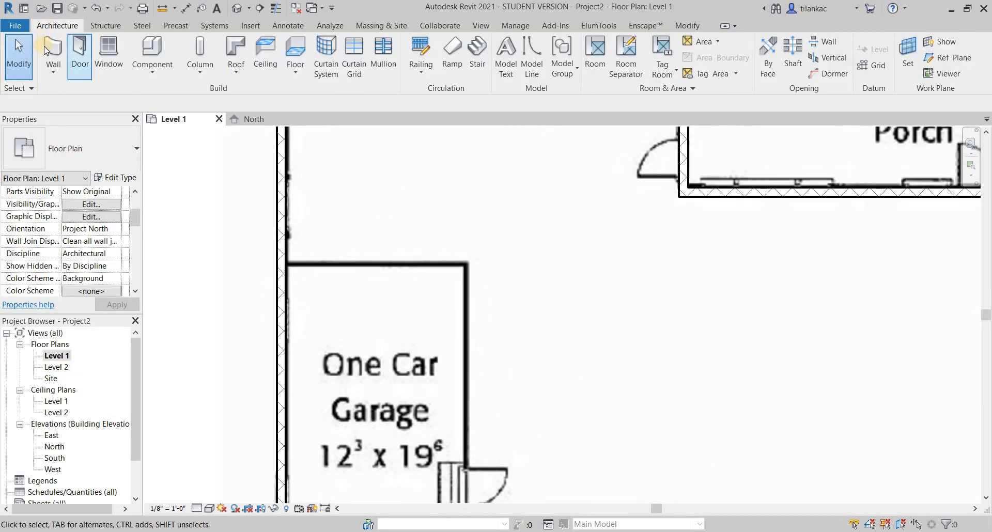
left_click(52, 49)
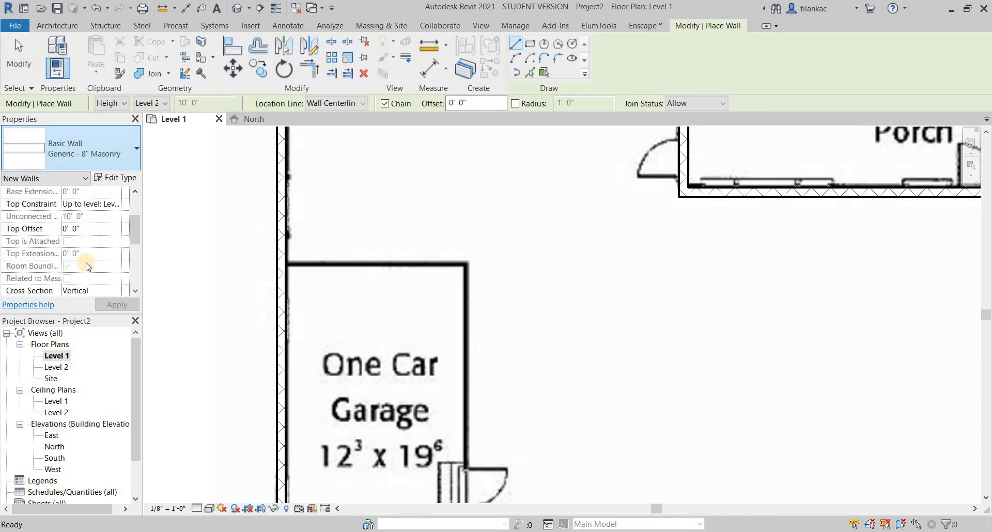
left_click(78, 345)
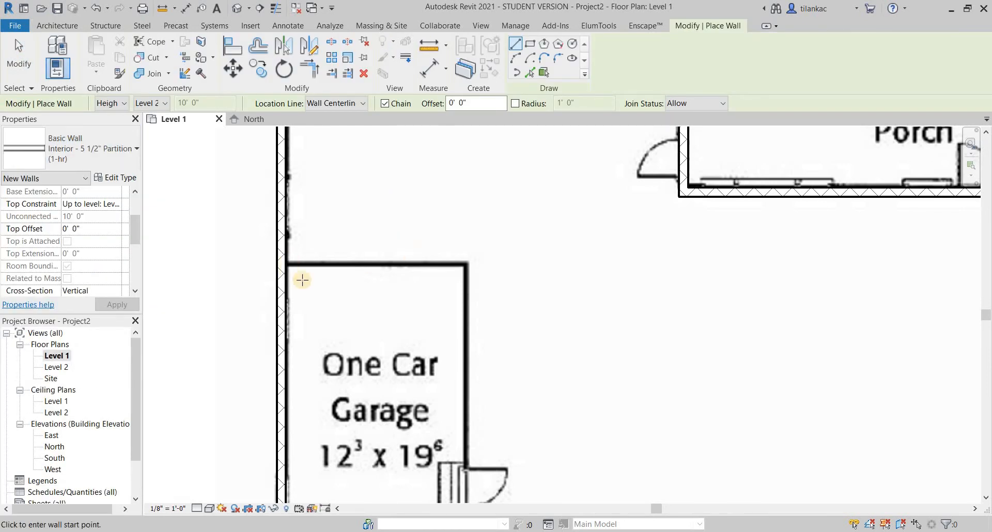
scroll(302, 280, "up", 2)
left_click(283, 264)
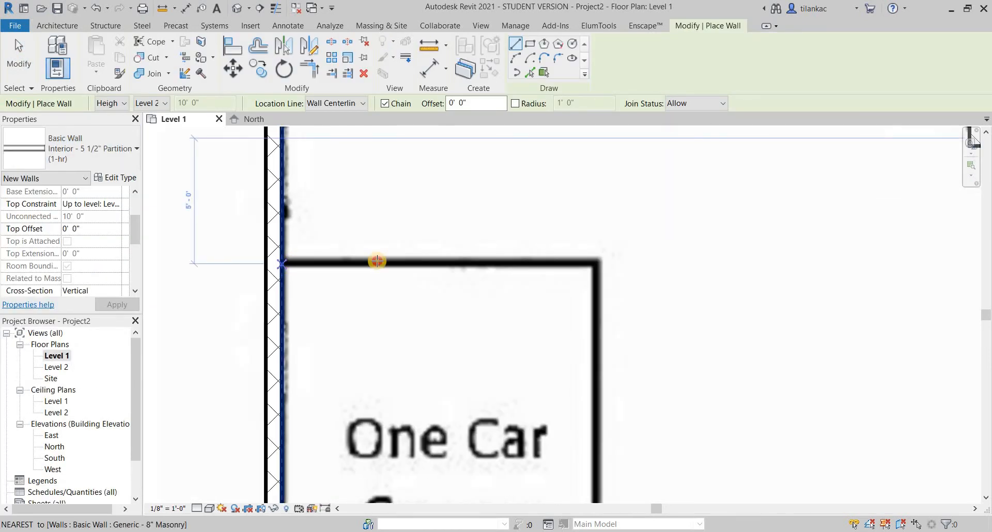
left_click(596, 262)
Draw the one-car garage's east partition down to its south exterior wall and end the wall chain
scroll(638, 283, "down", 2)
middle_click_drag(573, 343, 492, 147)
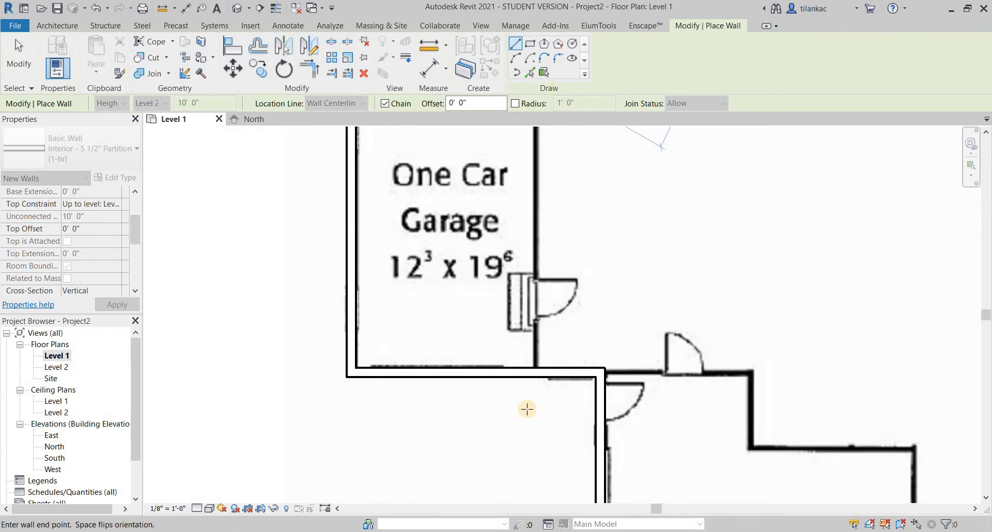
left_click(539, 365)
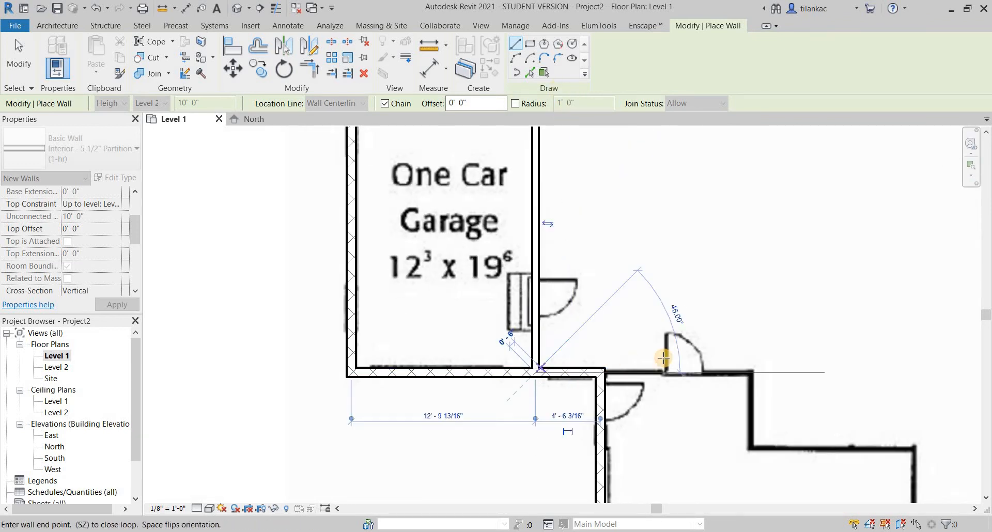
key("Escape")
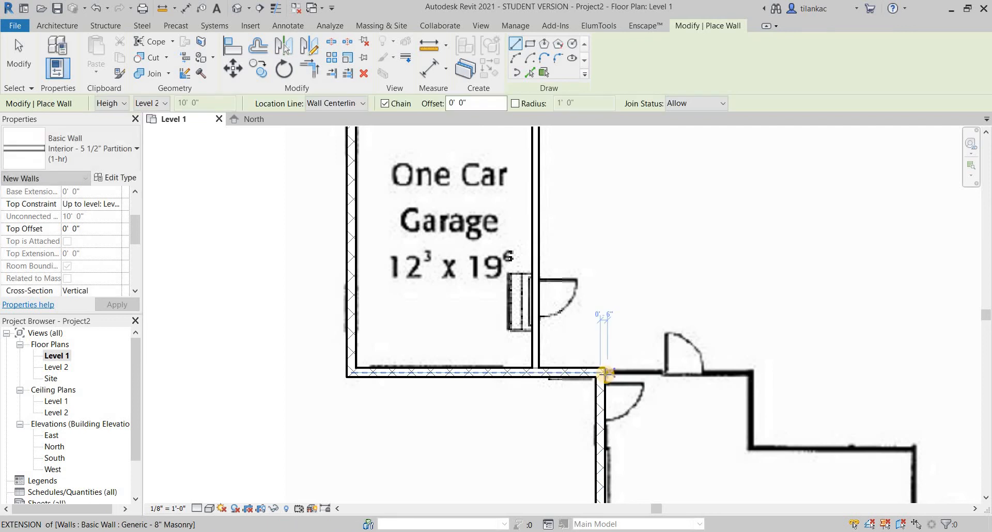
Draw a partition from the two-car garage's northwest corner about 10' 6" east, continuing about 5' 0" south along the plan image
left_click(604, 373)
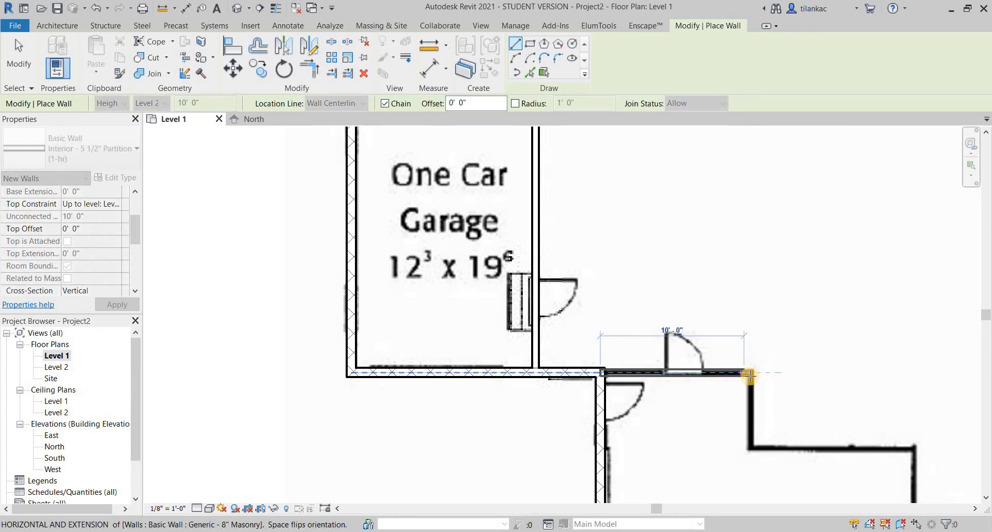
left_click(750, 374)
left_click(762, 446)
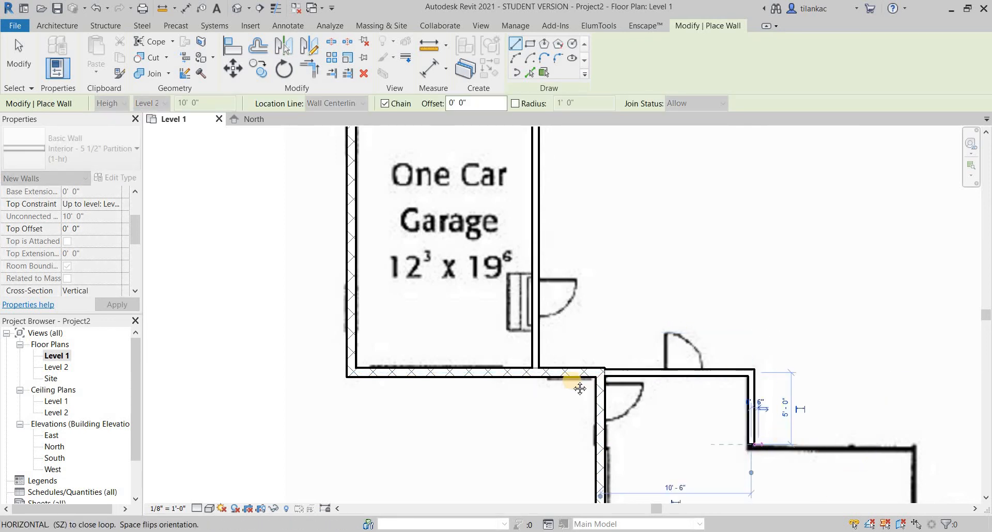
Continue the two-car garage's north partition about 11' 6" east and south to the front entry's masonry wall, and end the wall chain
middle_click_drag(847, 446, 548, 370)
left_click(614, 372)
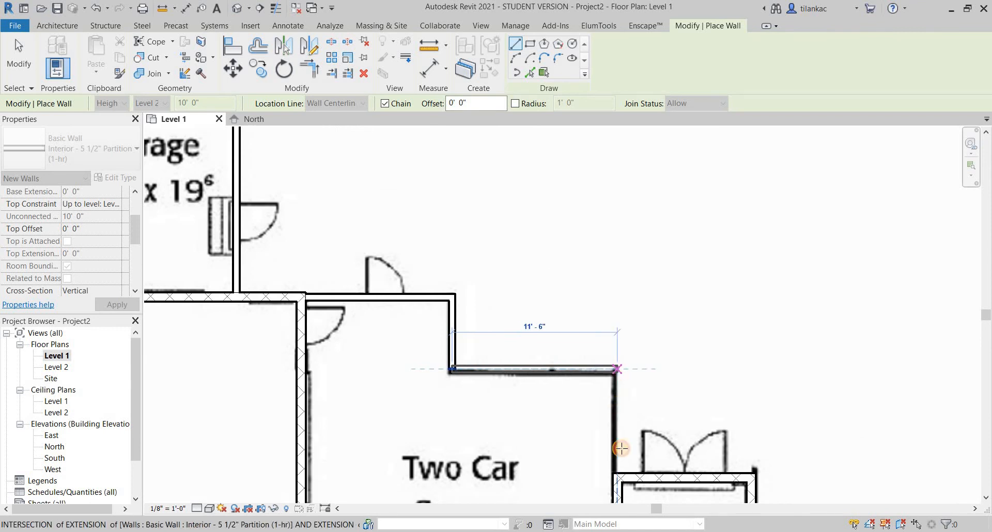
key("Escape")
right_click(717, 310)
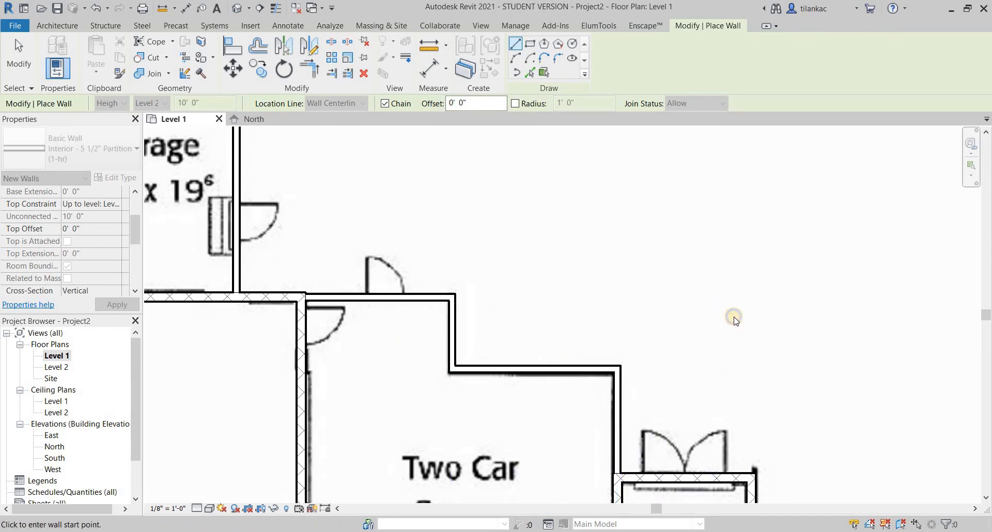
left_click(733, 317)
Examine the partitions around the one-car garage and along the two-car garage's stepped north side, selecting individual walls to check their type
scroll(630, 242, "down", 3)
middle_click_drag(628, 336, 786, 491)
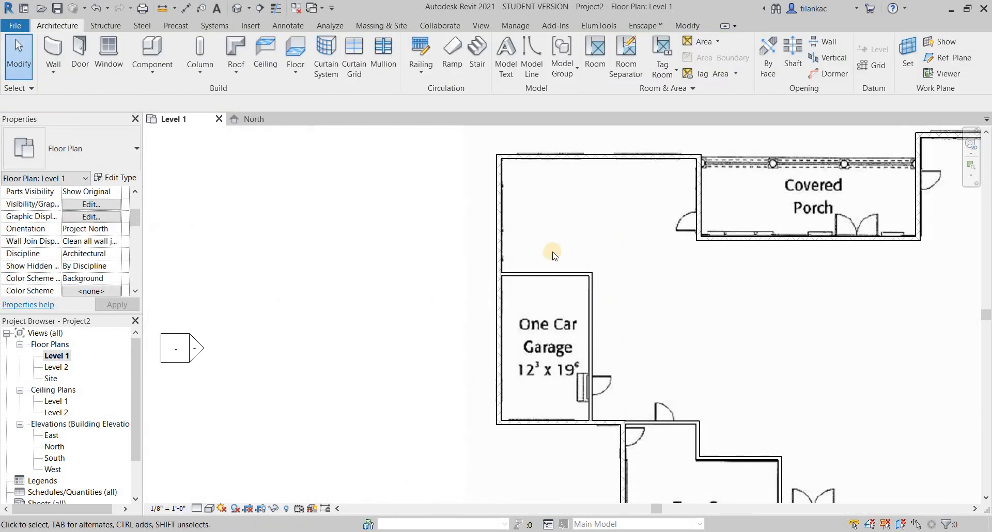
scroll(594, 276, "up", 5)
left_click(603, 263)
scroll(673, 282, "down", 3)
middle_click_drag(673, 282, 601, 78)
scroll(695, 338, "up", 2)
left_click(700, 339)
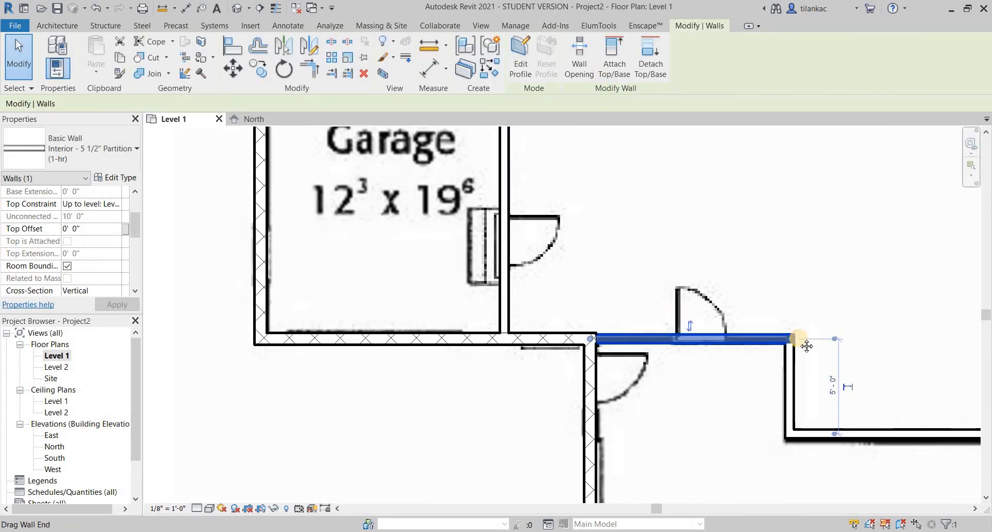
middle_click_drag(850, 444, 646, 374)
left_click(761, 362)
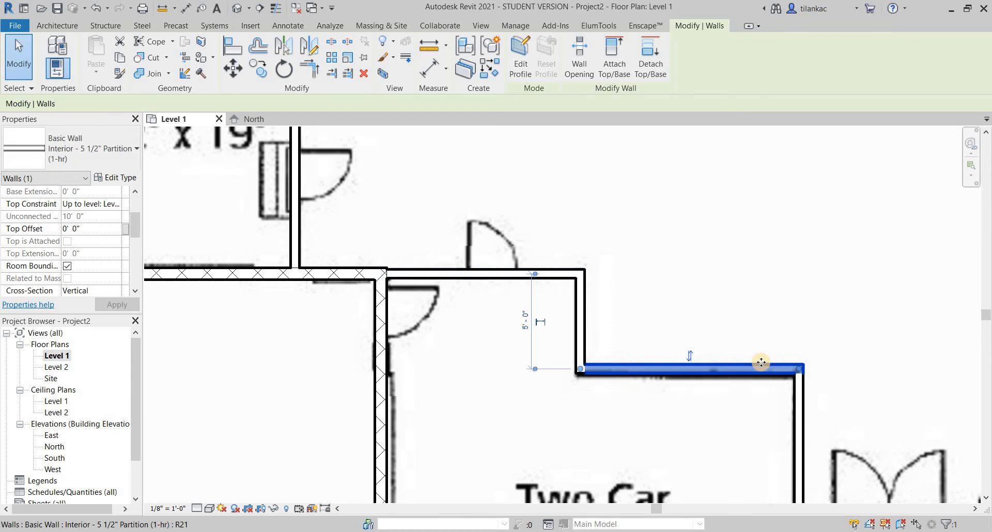
scroll(761, 361, "down", 1)
middle_click_drag(762, 361, 547, 144)
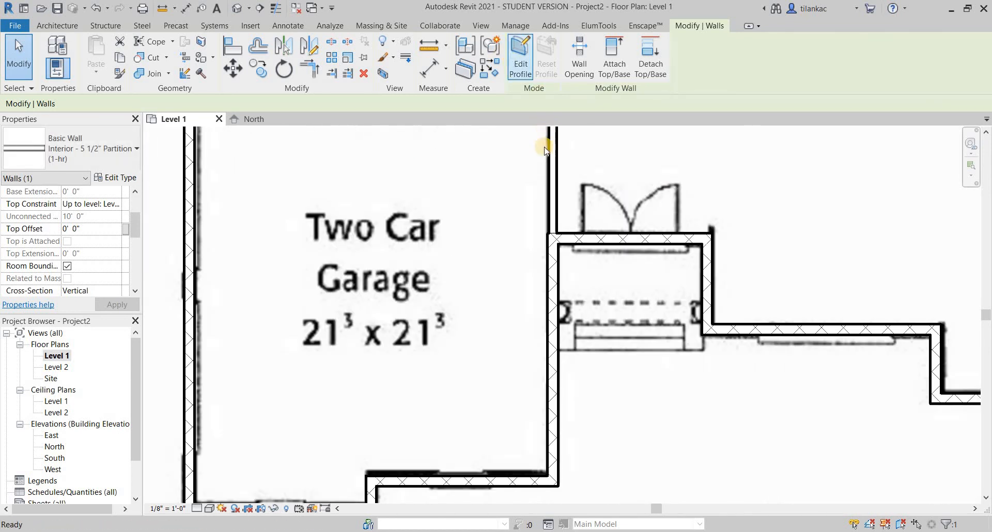
Flip the two-car garage's east partition north of the front entry and flip it back, and deselect it
left_click(555, 178)
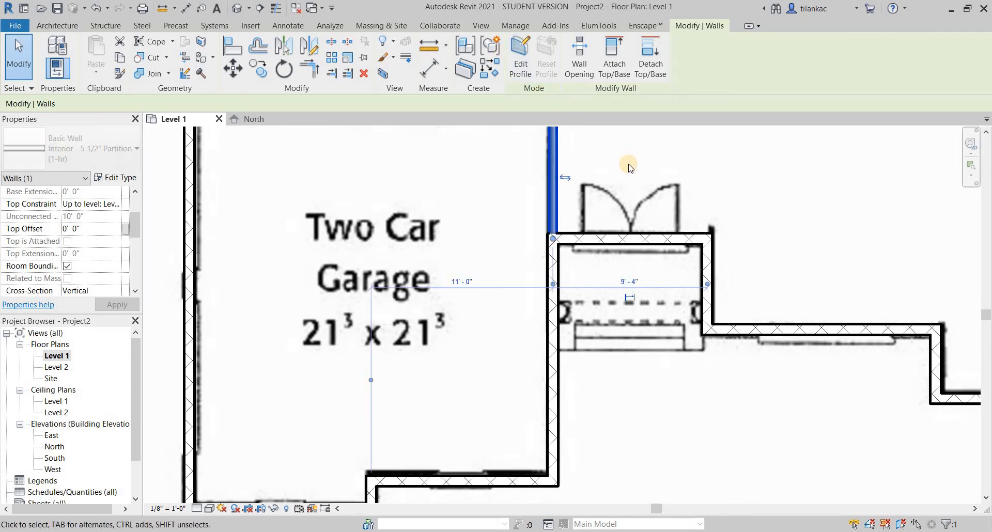
key("space")
key("space")
left_click(637, 185)
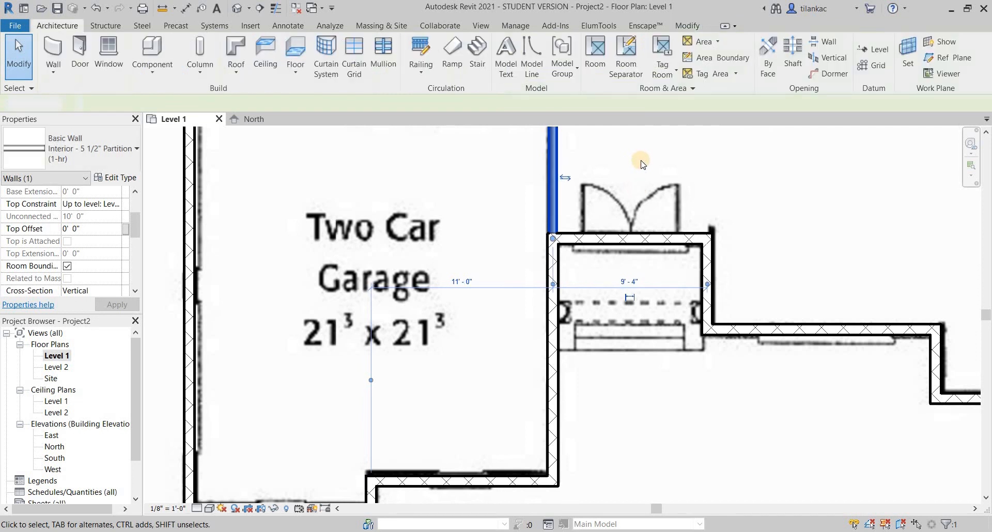
Review the whole Level 1 plan and check the short partition north of the two-car garage, leaving nothing selected
scroll(641, 164, "down", 1)
scroll(726, 241, "down", 2)
middle_click_drag(726, 241, 694, 391)
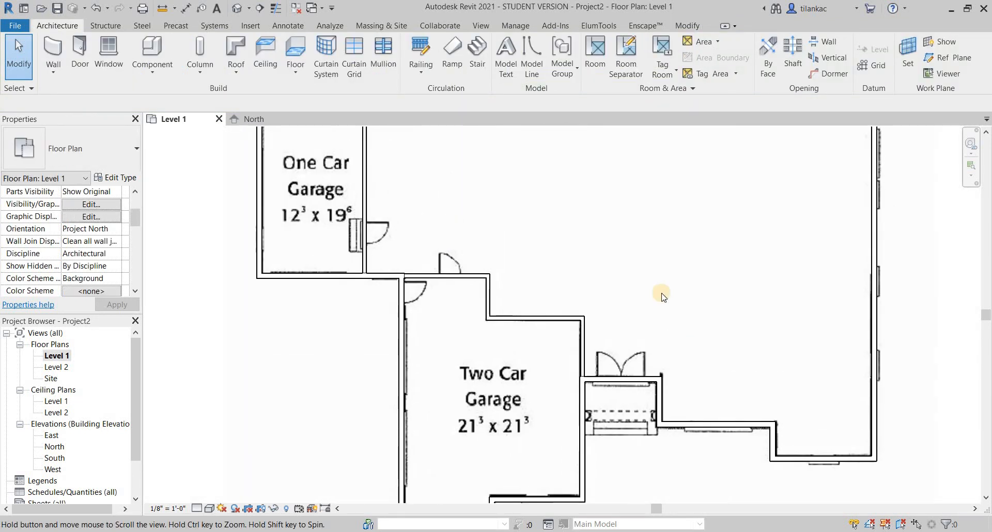
scroll(658, 348, "down", 2)
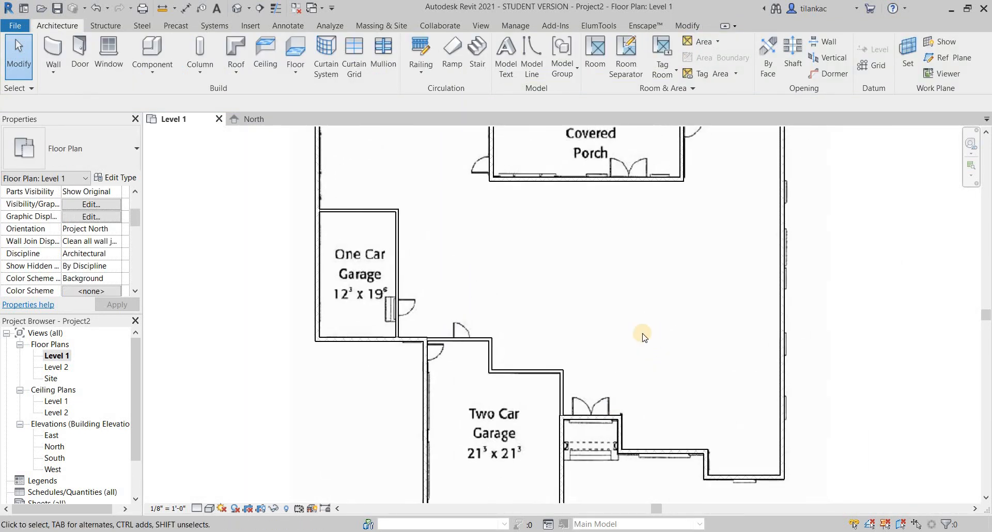
scroll(643, 337, "down", 2)
left_click(502, 339)
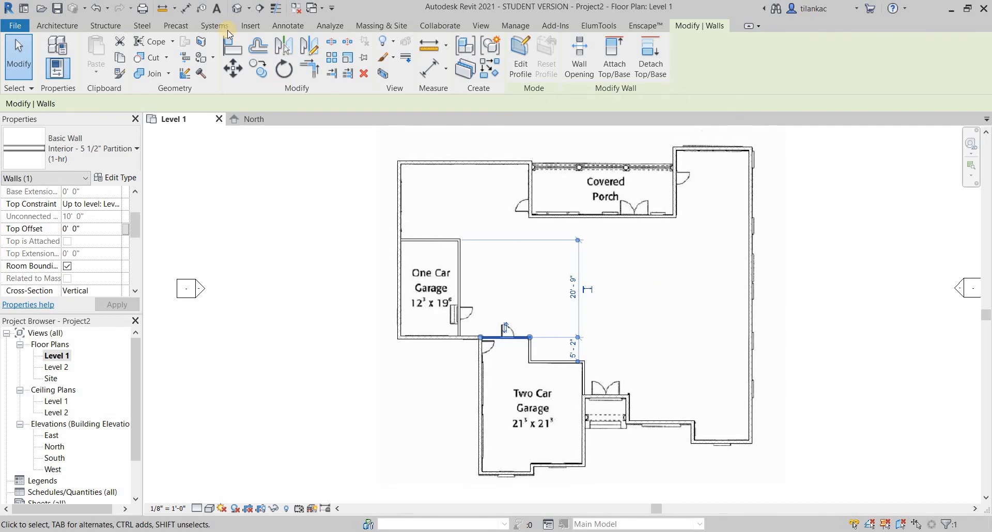
key("Escape")
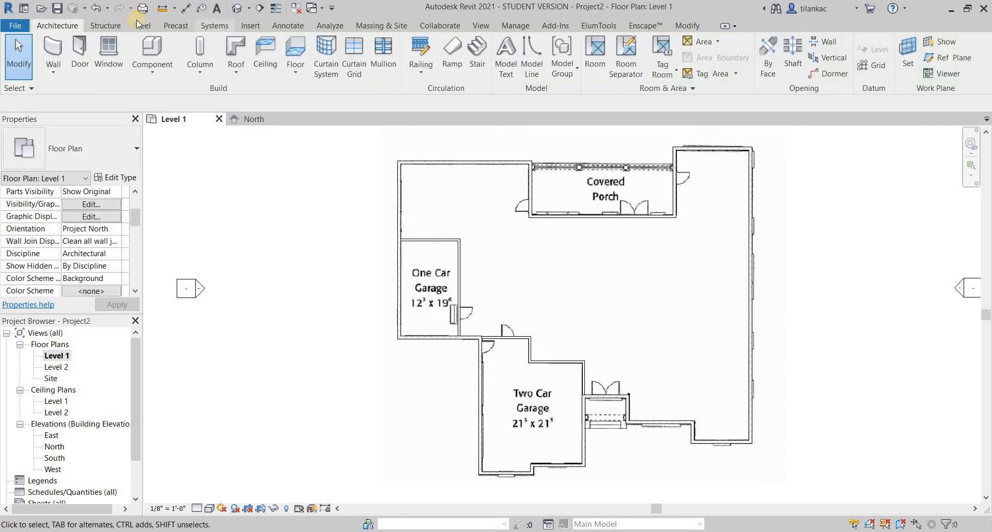
Open the default 3D view and examine the traced exterior and garage walls from a higher orbited angle
left_click(237, 15)
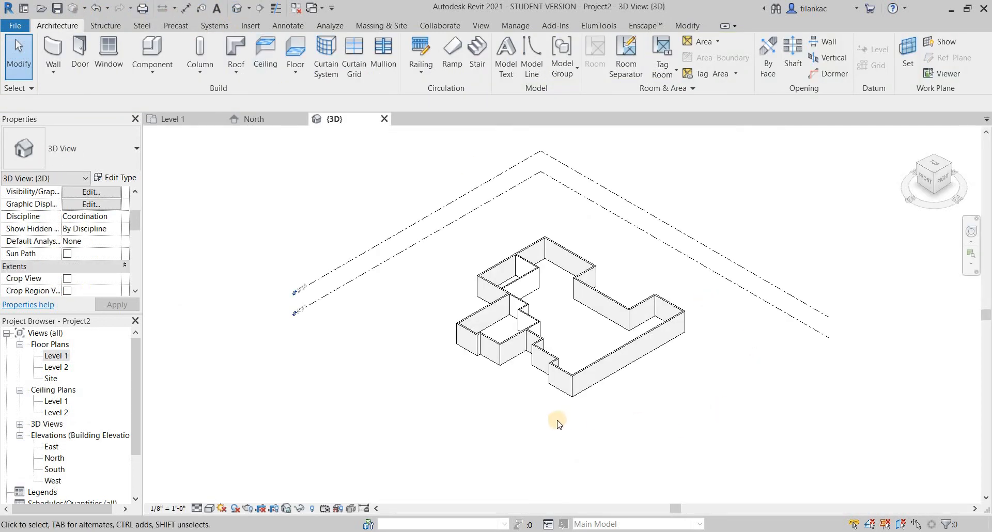
scroll(557, 421, "up", 3)
middle_click_drag(464, 259, 506, 390)
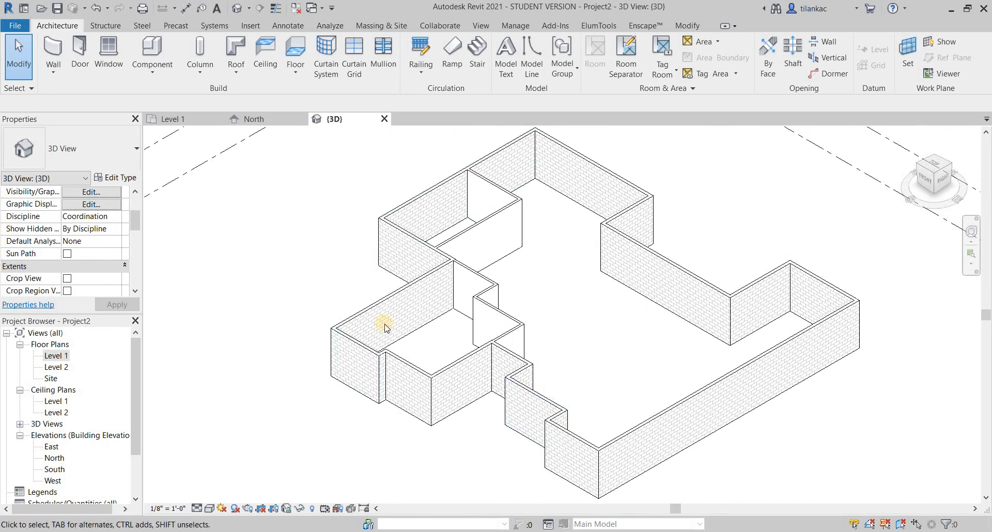
middle_click_drag(434, 332, 509, 364, "shift")
scroll(507, 317, "down", 5)
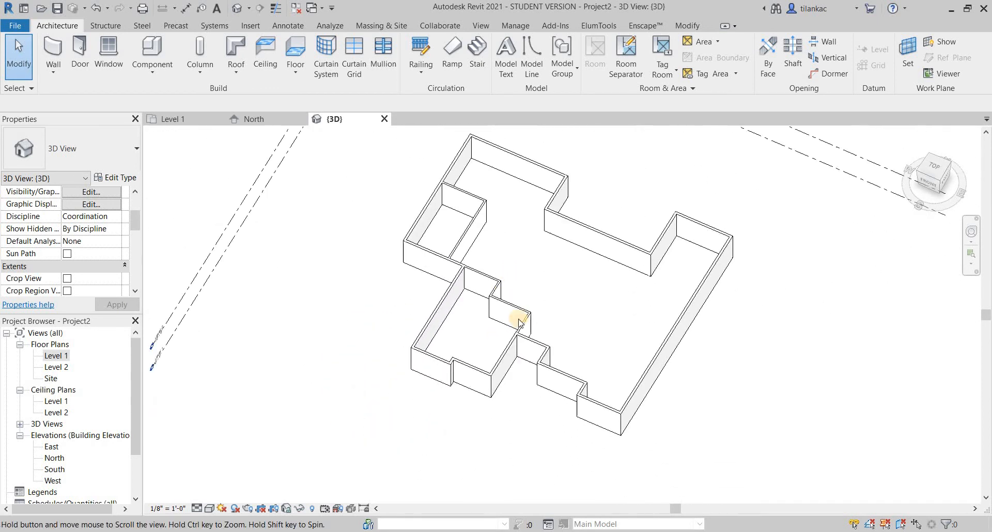